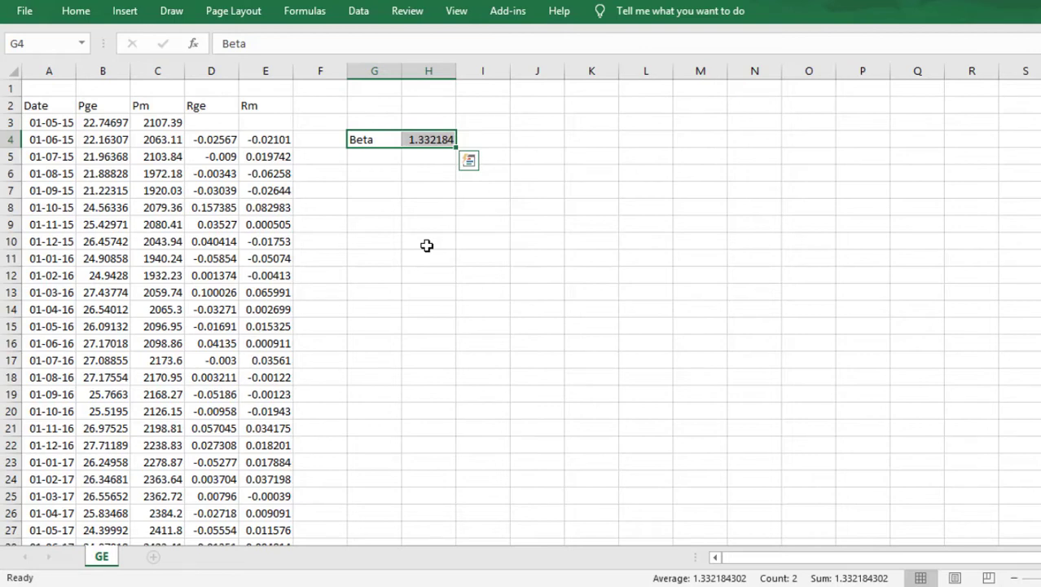
# Review the SLOPE formula in H4 and highlight the Beta label with its value
pyautogui.press('Right')
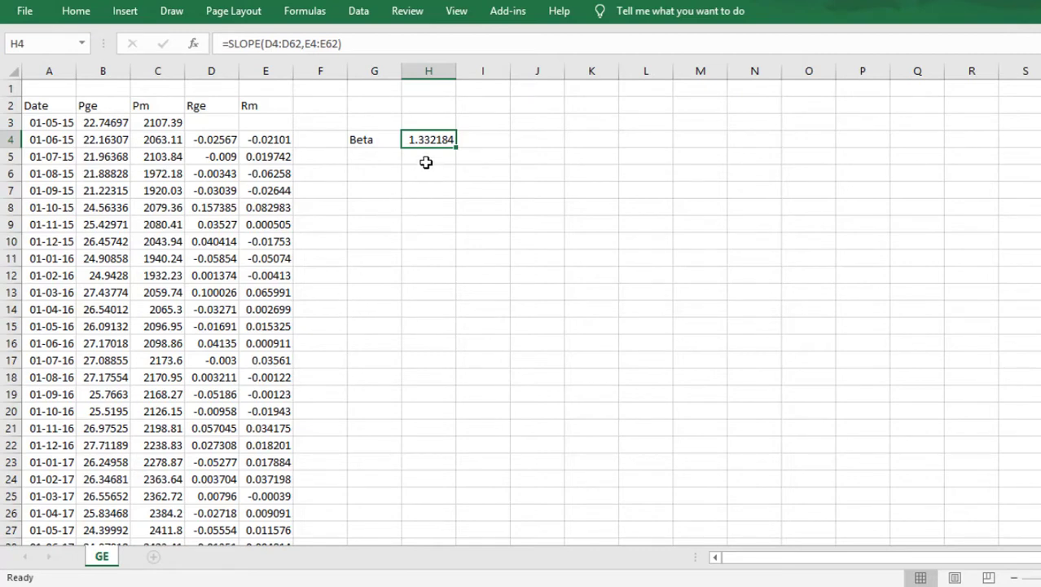
pyautogui.click(377, 140)
pyautogui.moveTo(377, 139); pyautogui.dragTo(426, 139)
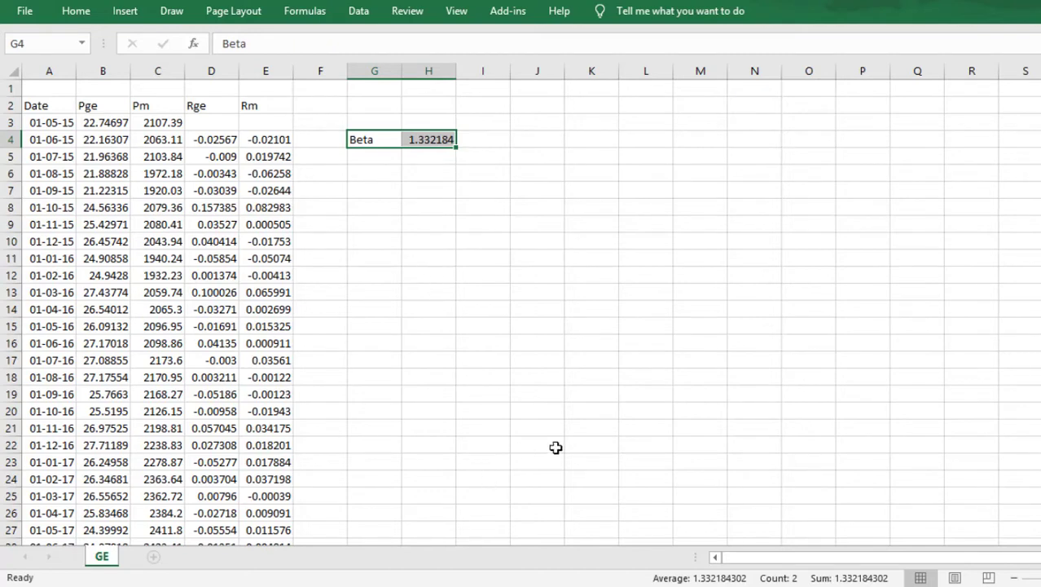
# Switch to the web browser and go to the Yahoo Finance website
pyautogui.click(308, 16)
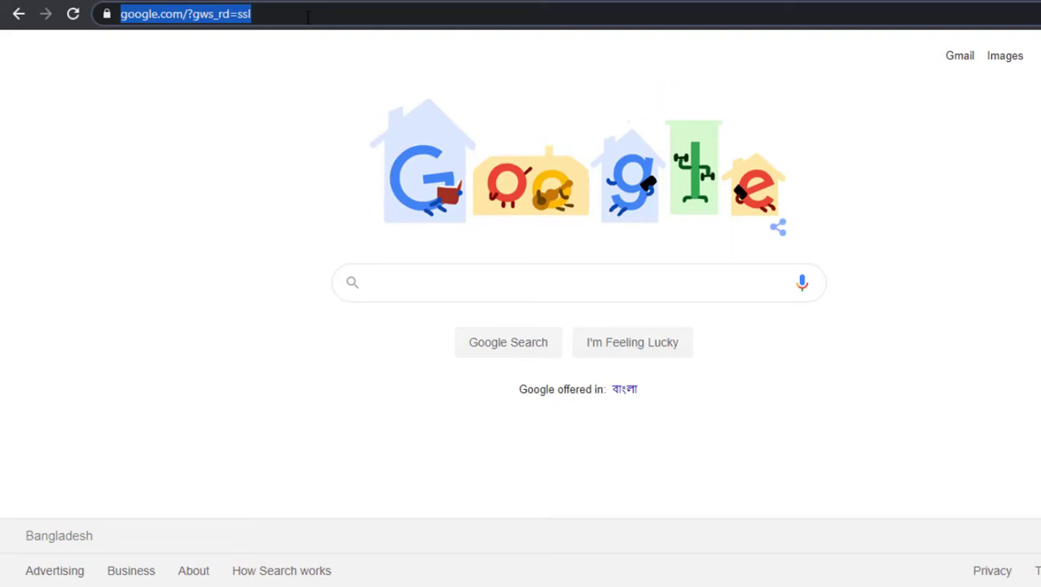
pyautogui.write('yahoo')
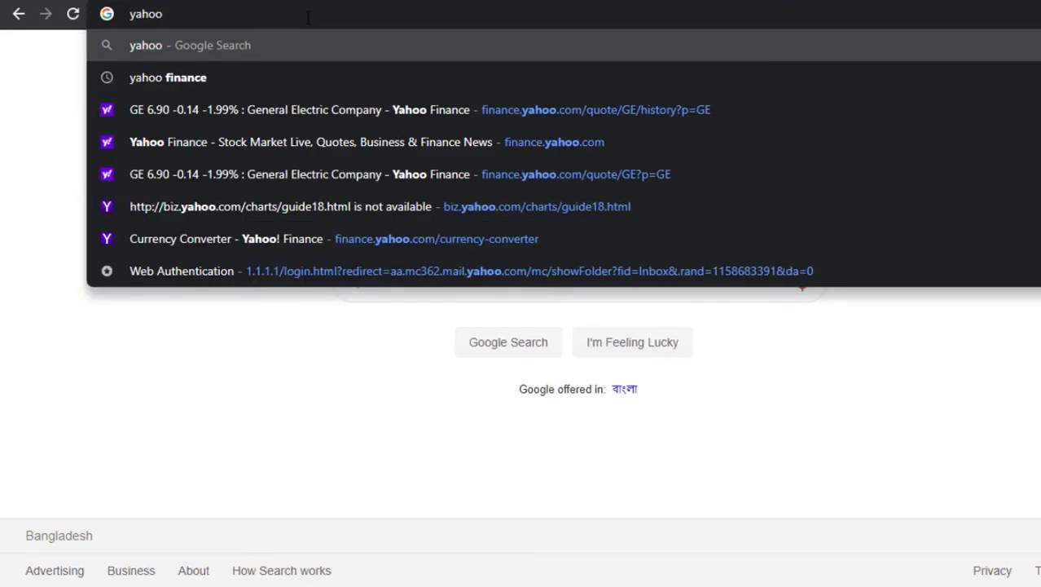
pyautogui.write(' fin')
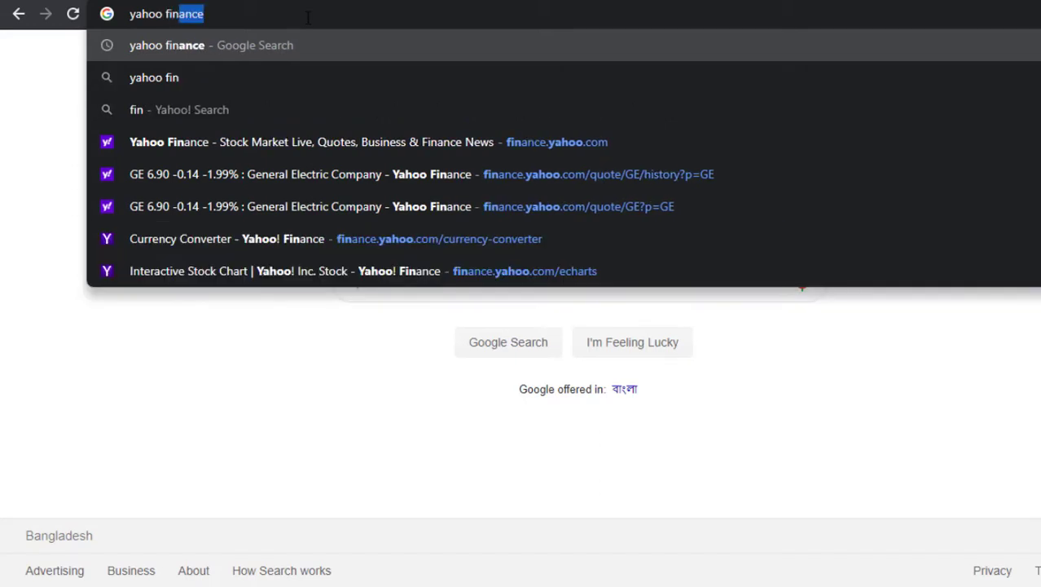
pyautogui.write('ace')
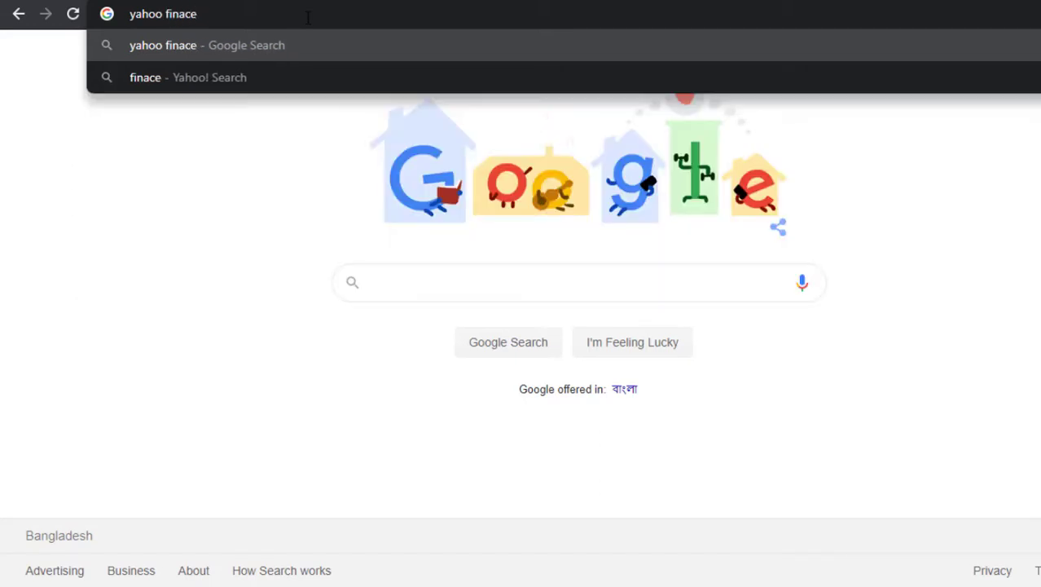
pyautogui.press('BackSpace')
pyautogui.press('BackSpace')
pyautogui.write('nc')
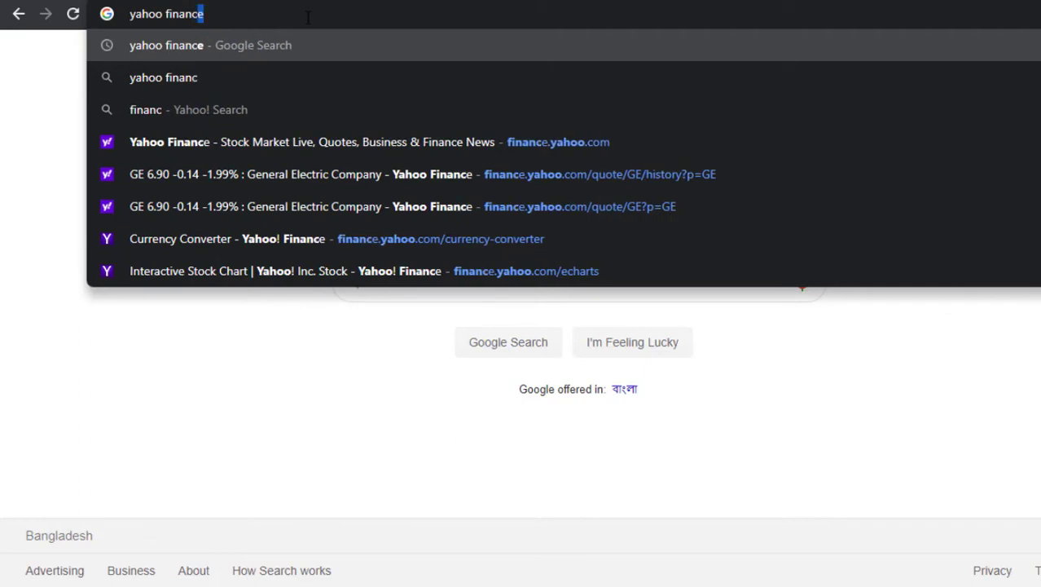
pyautogui.write('e')
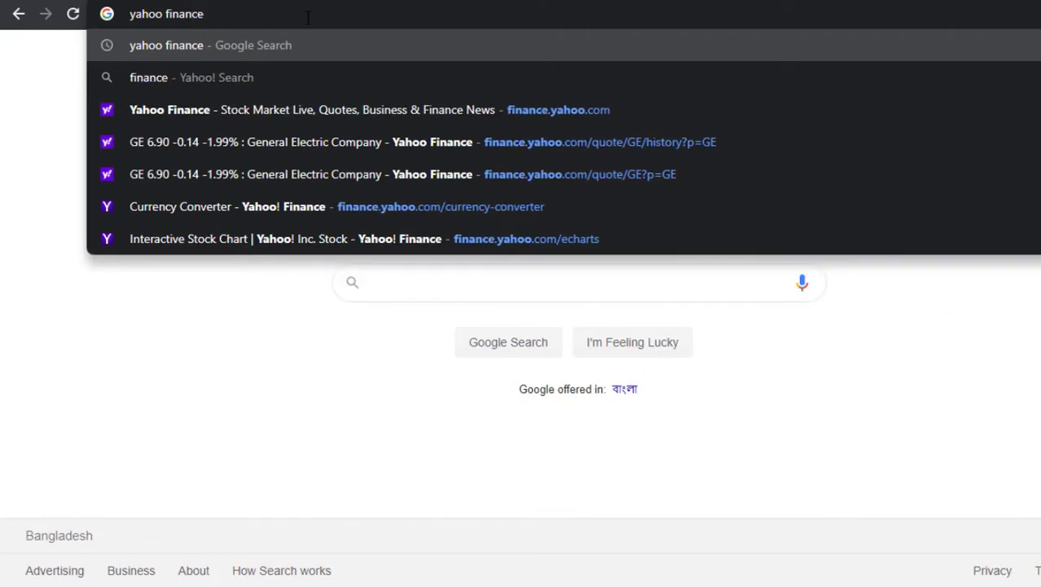
pyautogui.press('Return')
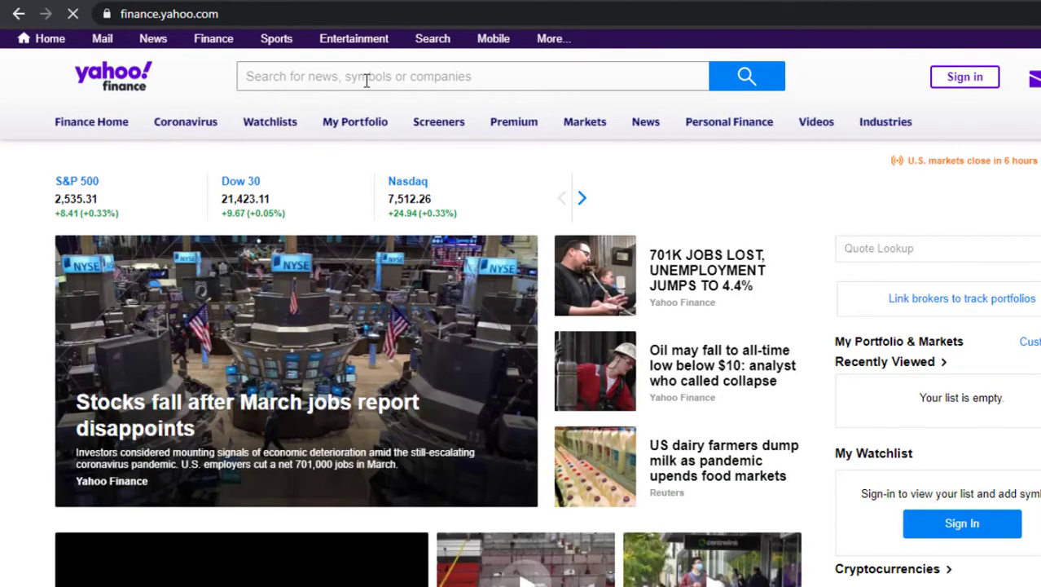
# Search Yahoo Finance for GE and open the General Electric Company quote page
pyautogui.click(366, 80)
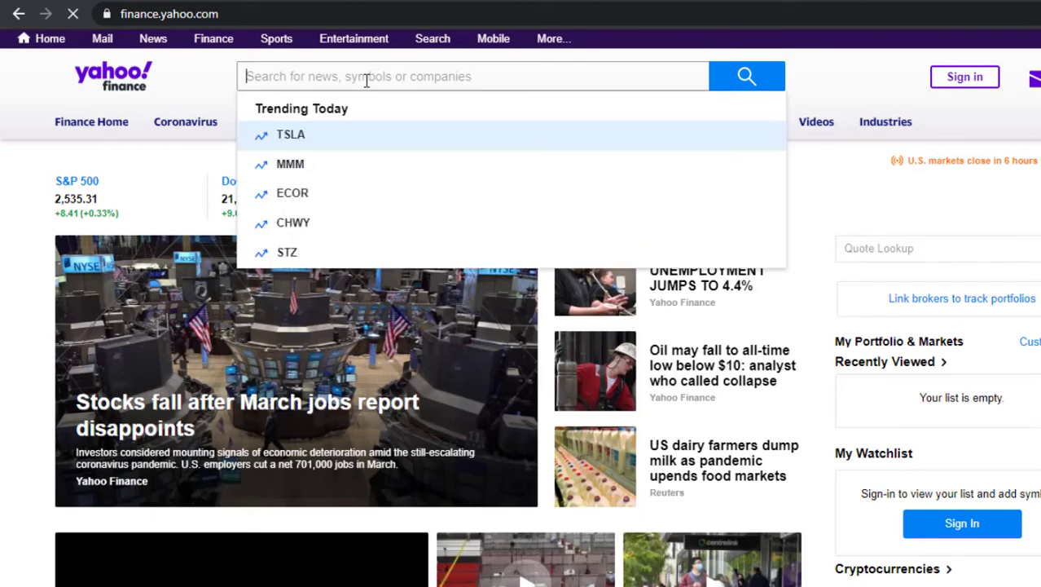
pyautogui.write('GE')
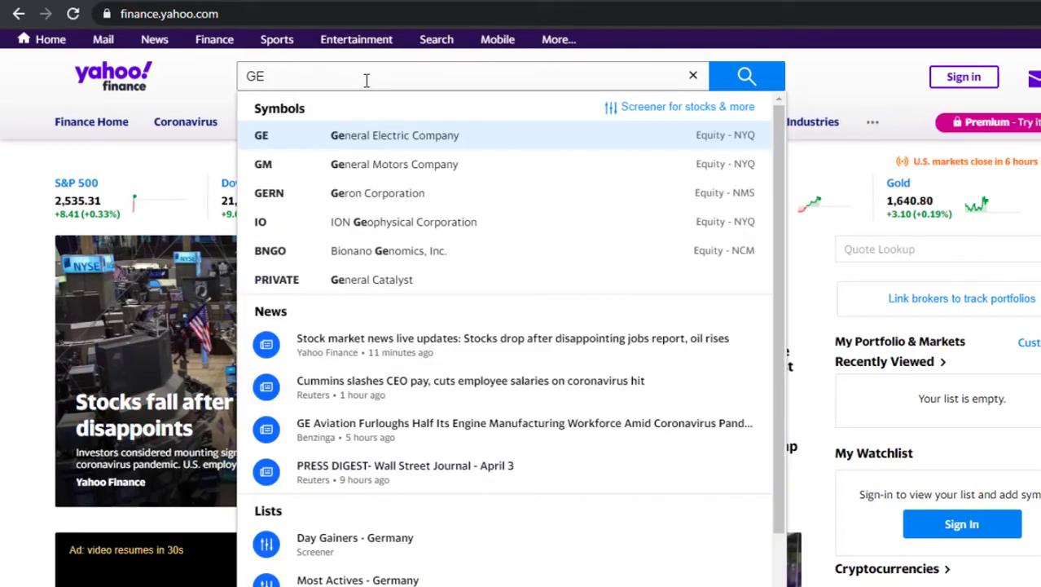
pyautogui.click(373, 137)
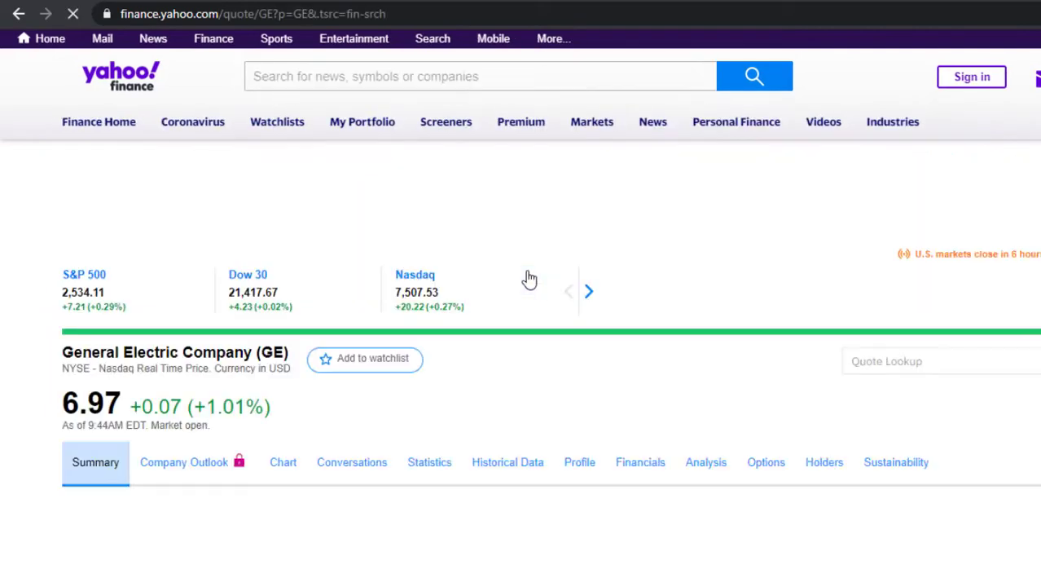
# Open General Electric's Historical Data and bring up its price table
pyautogui.scroll(-4, 117, 353)
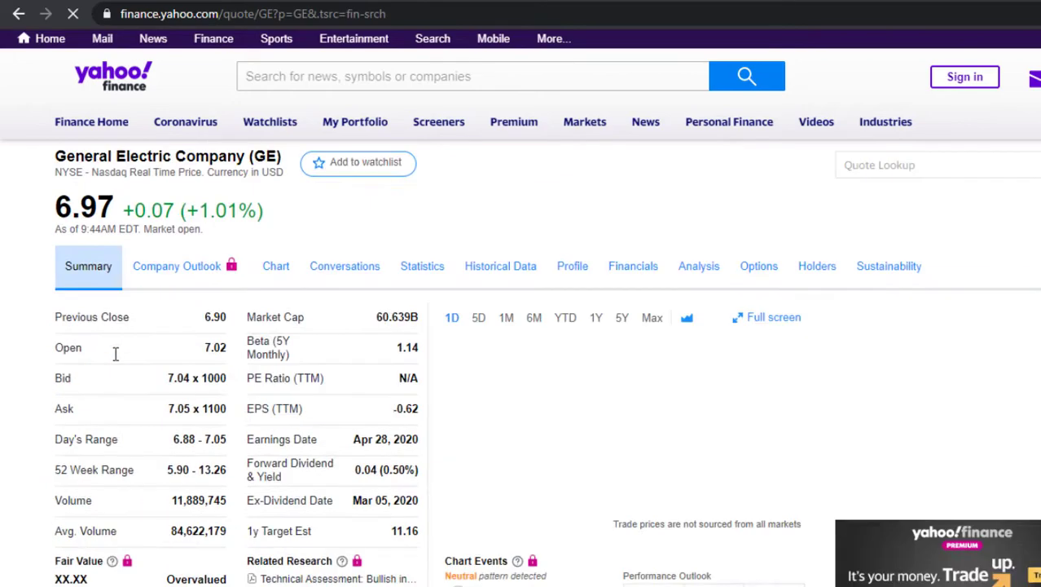
pyautogui.scroll(-3, 331, 357)
pyautogui.scroll(6, 333, 362)
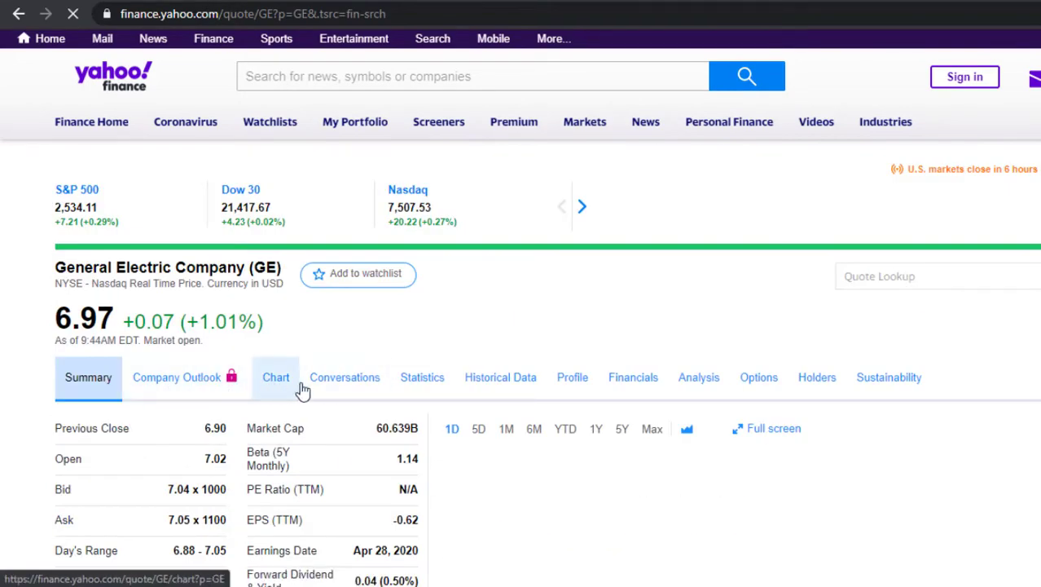
pyautogui.click(506, 387)
pyautogui.scroll(-3, 592, 409)
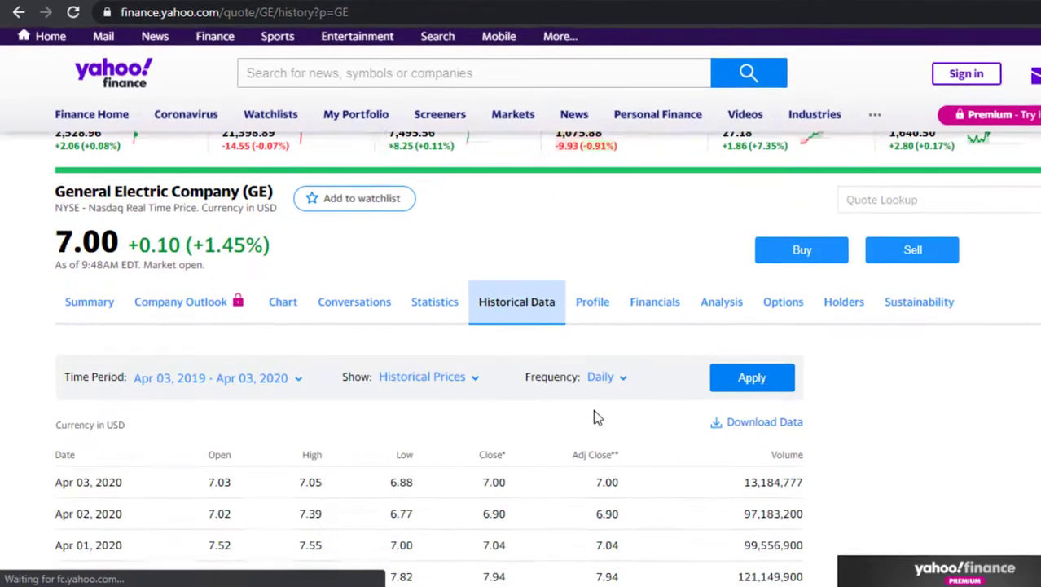
pyautogui.scroll(-3, 615, 412)
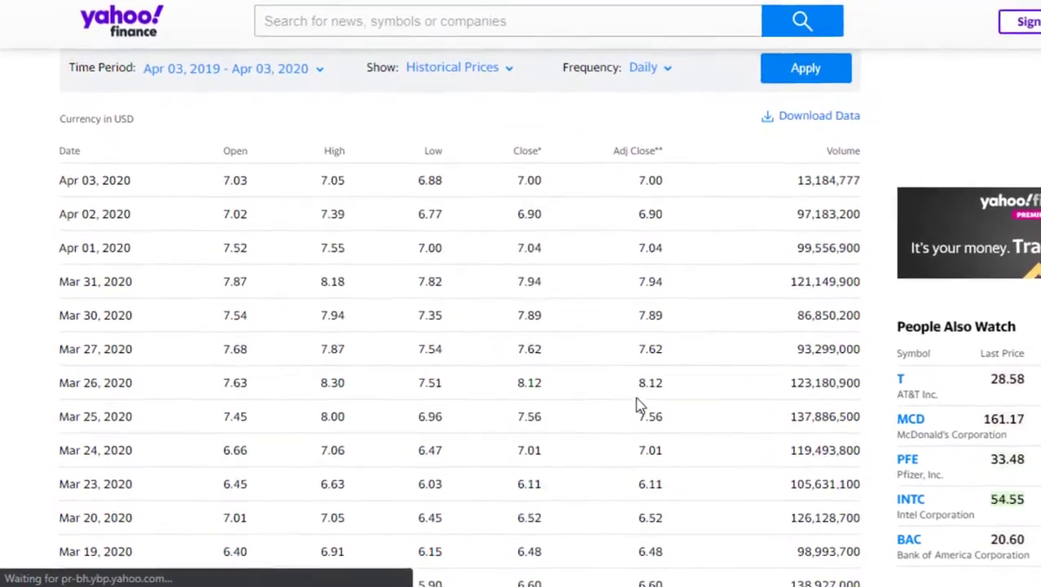
# Examine the Adj Close column of the daily price table and the footnote defining the adjusted close price
pyautogui.scroll(2, 492, 379)
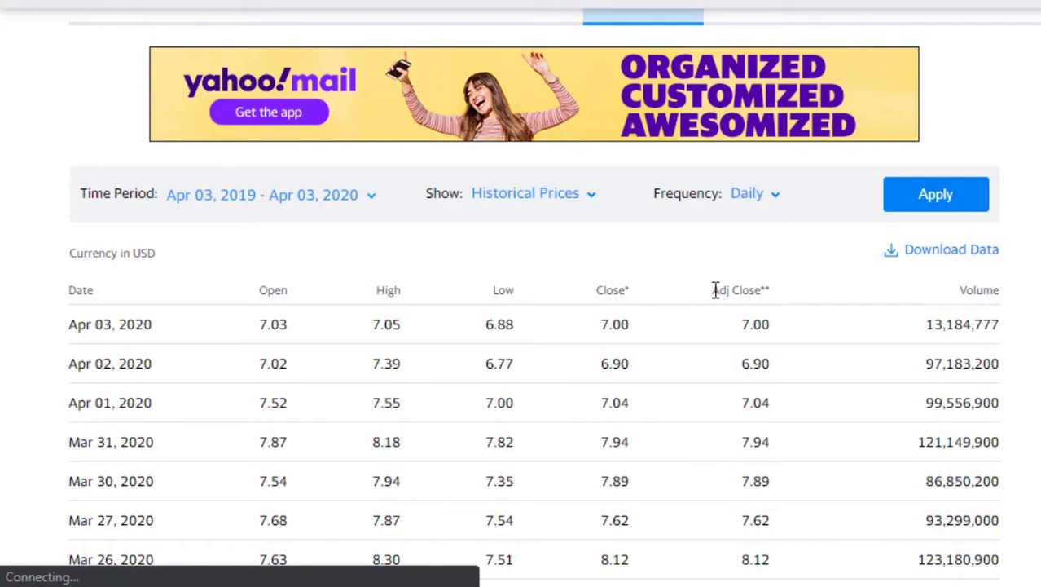
pyautogui.moveTo(716, 290); pyautogui.dragTo(760, 290)
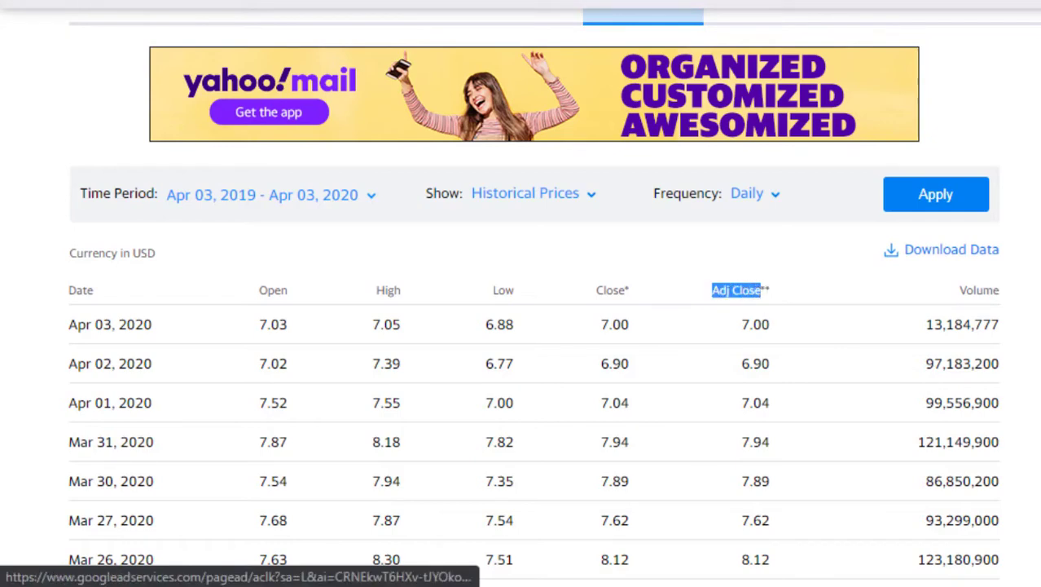
pyautogui.click(805, 292)
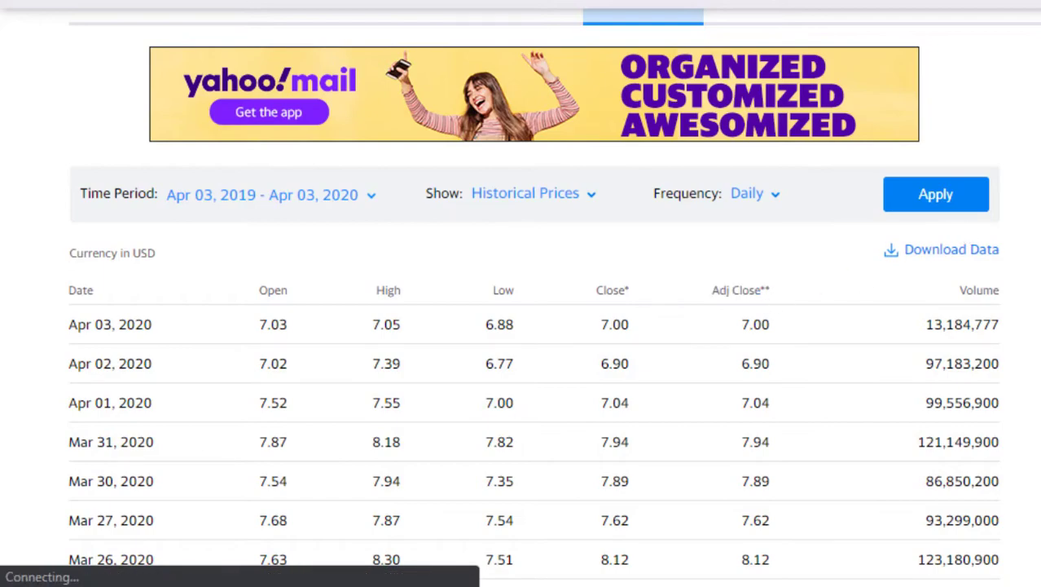
pyautogui.scroll(-20, 521, 293)
pyautogui.scroll(-15, 522, 293)
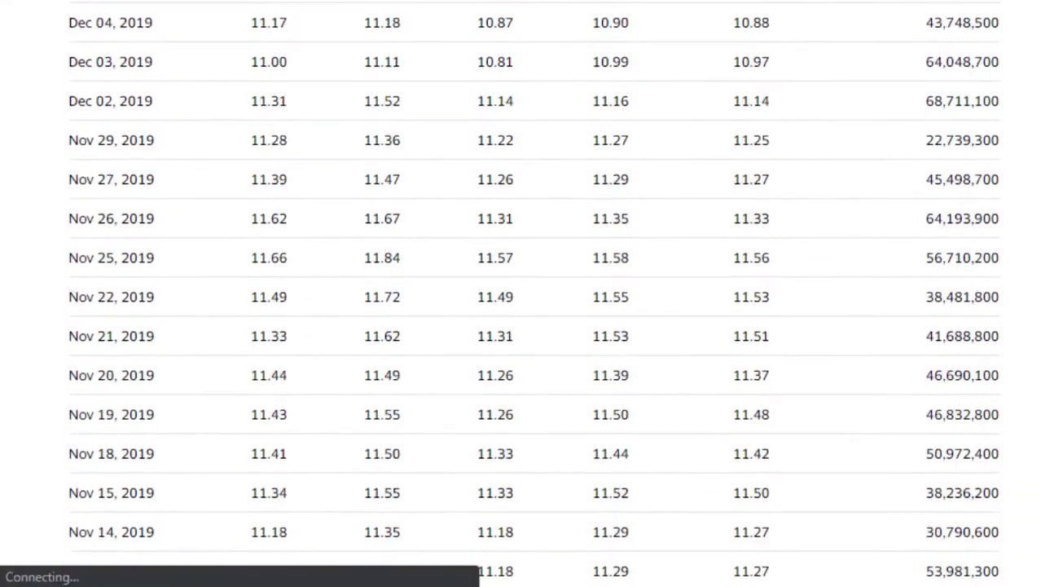
pyautogui.scroll(-20, 521, 293)
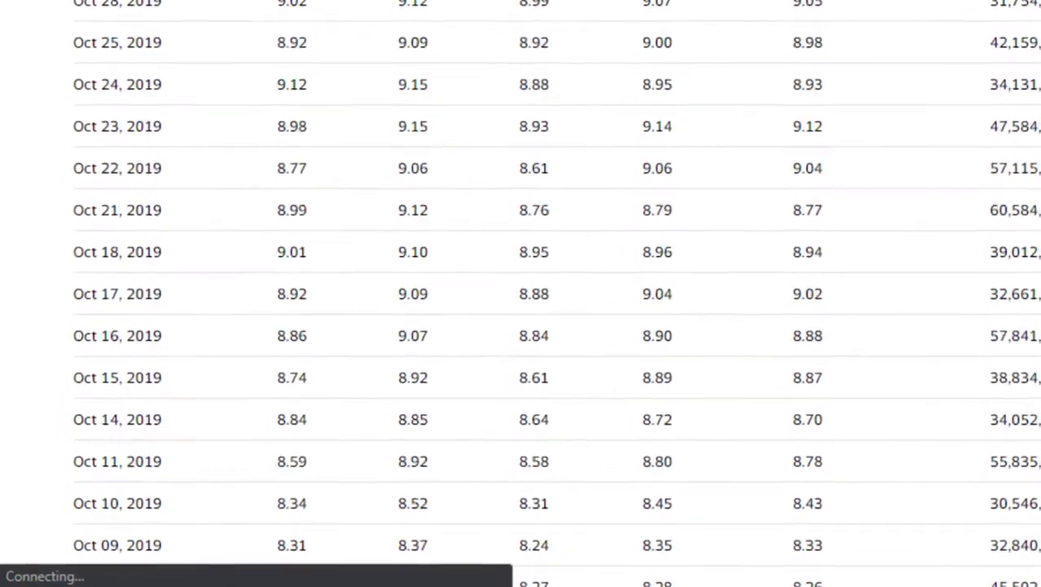
pyautogui.scroll(-18, 521, 294)
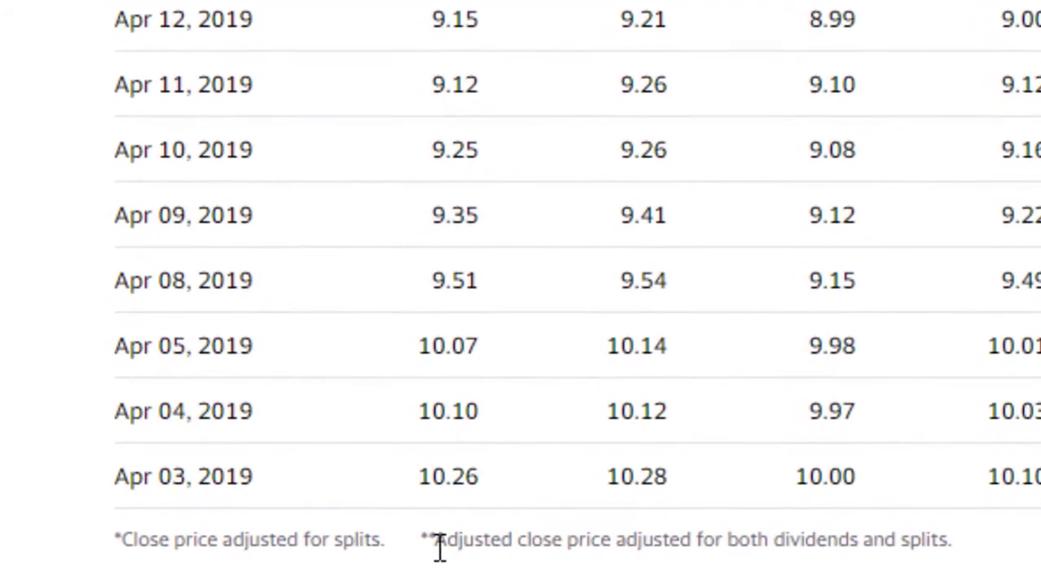
pyautogui.moveTo(438, 542); pyautogui.dragTo(957, 558)
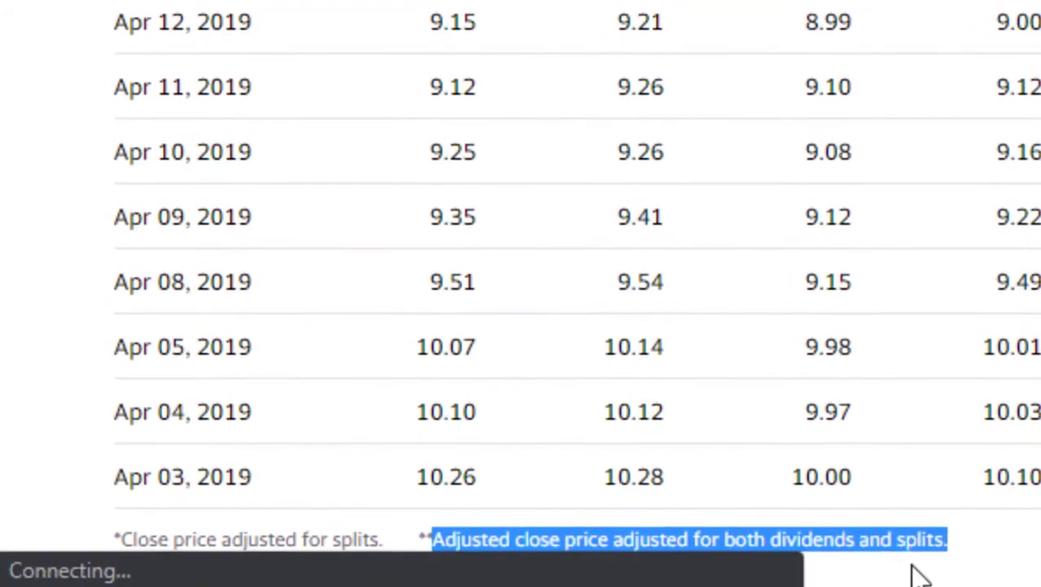
pyautogui.click(974, 562)
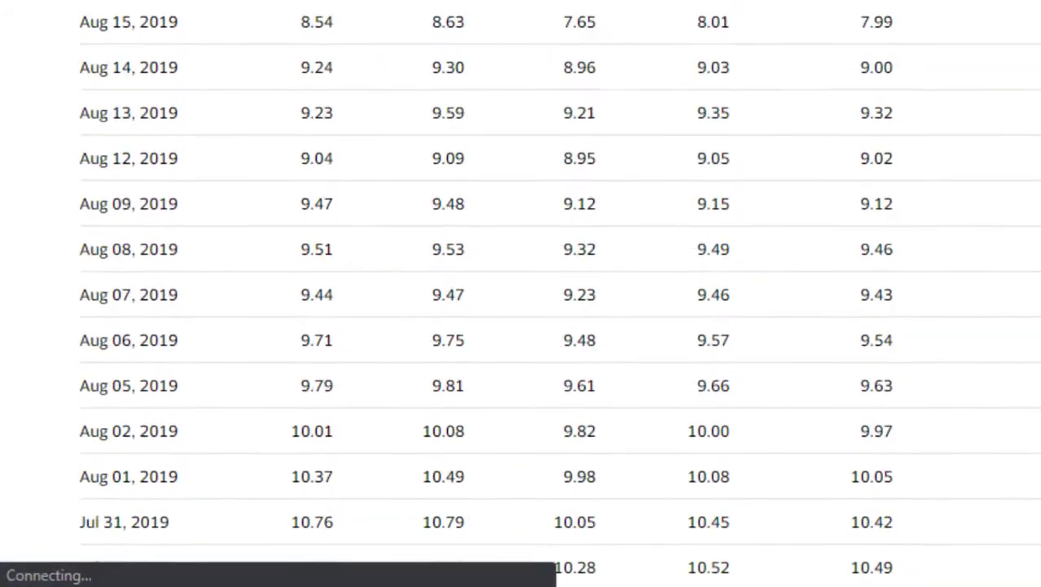
pyautogui.scroll(20, 521, 293)
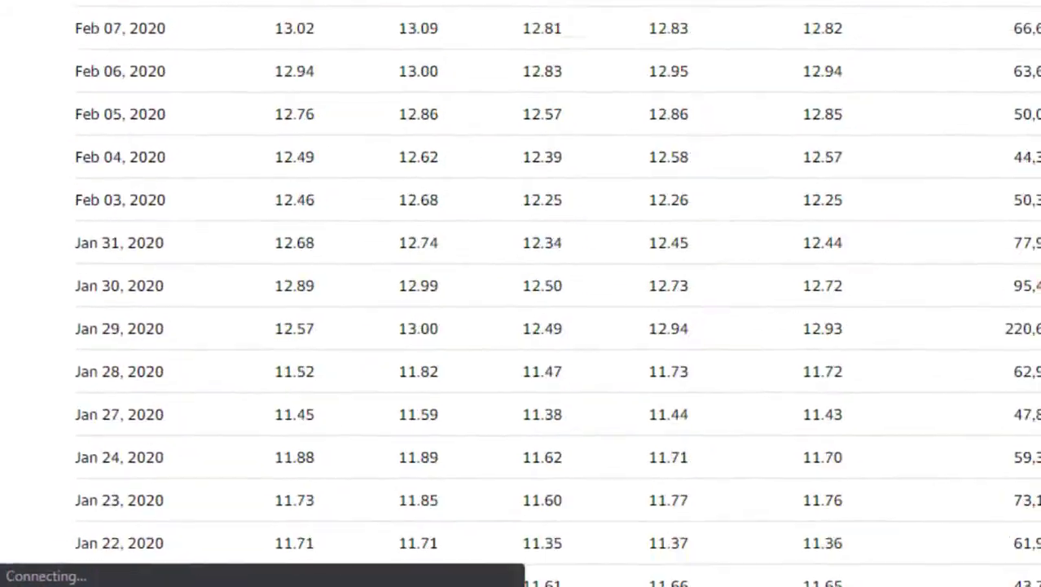
pyautogui.scroll(-3, 522, 294)
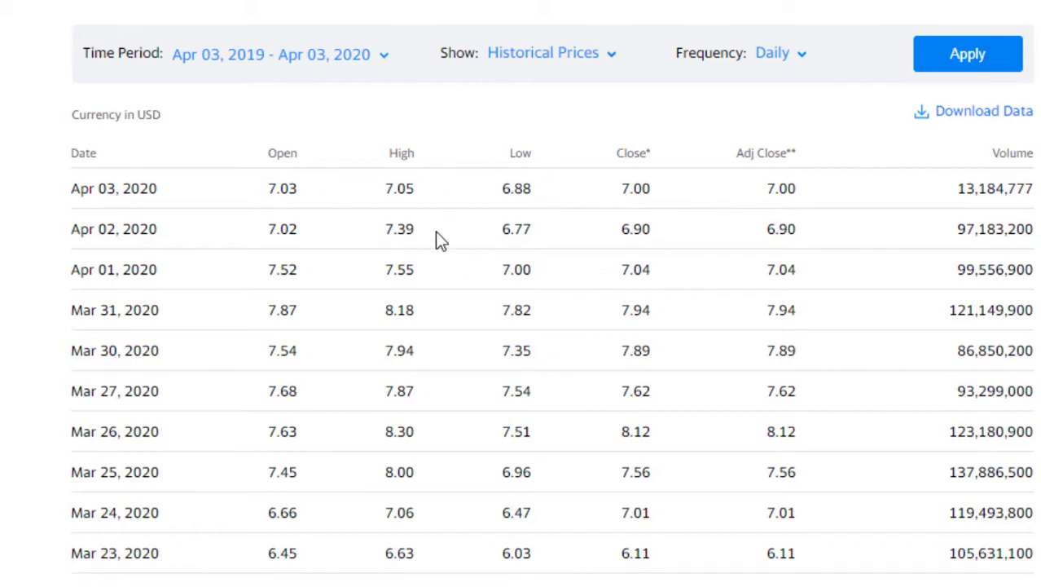
# Download General Electric's historical prices for the 5Y time period at Monthly frequency
pyautogui.click(384, 63)
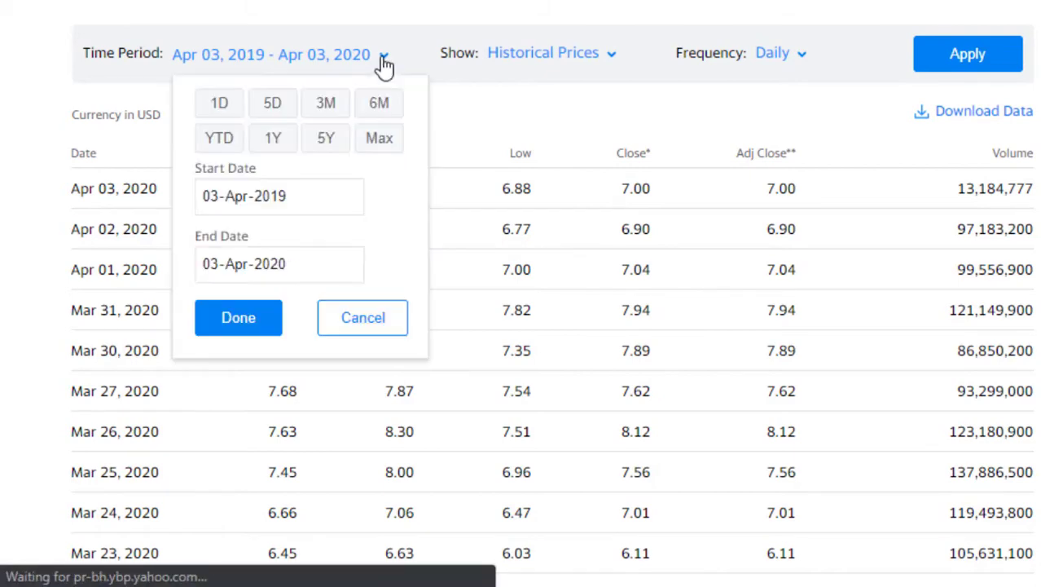
pyautogui.click(325, 144)
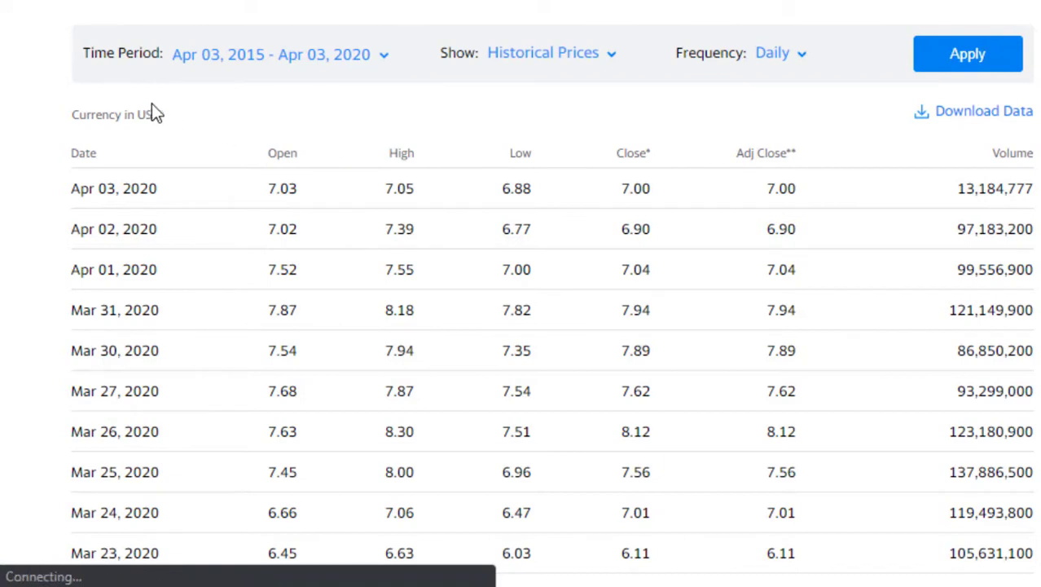
pyautogui.click(800, 64)
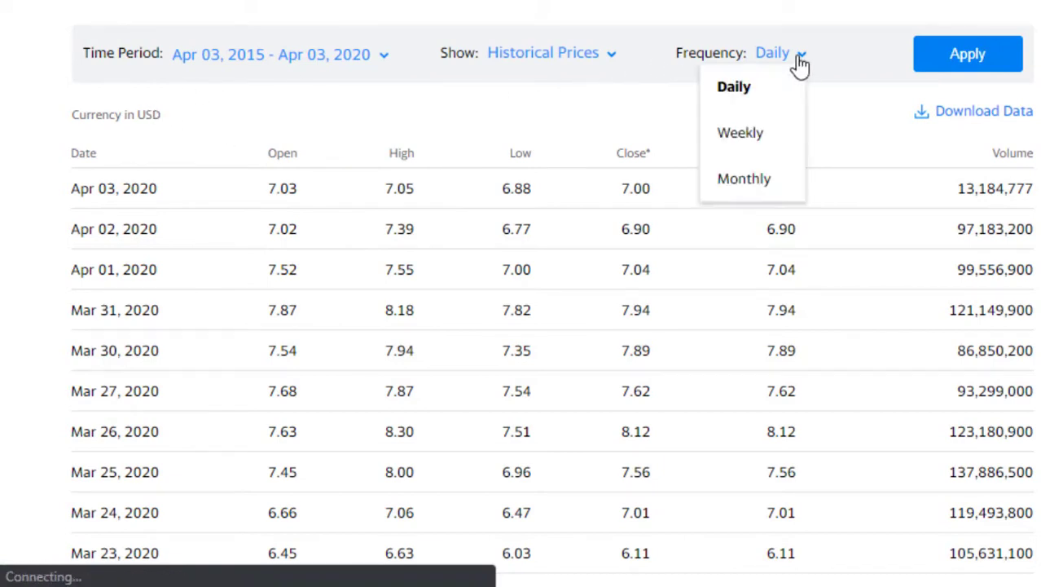
pyautogui.click(756, 180)
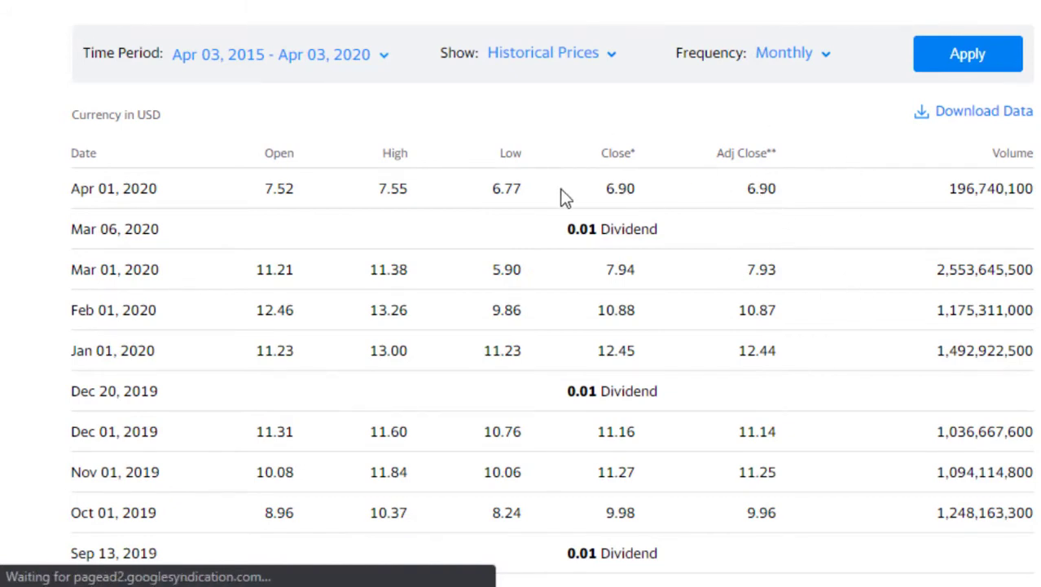
pyautogui.click(978, 119)
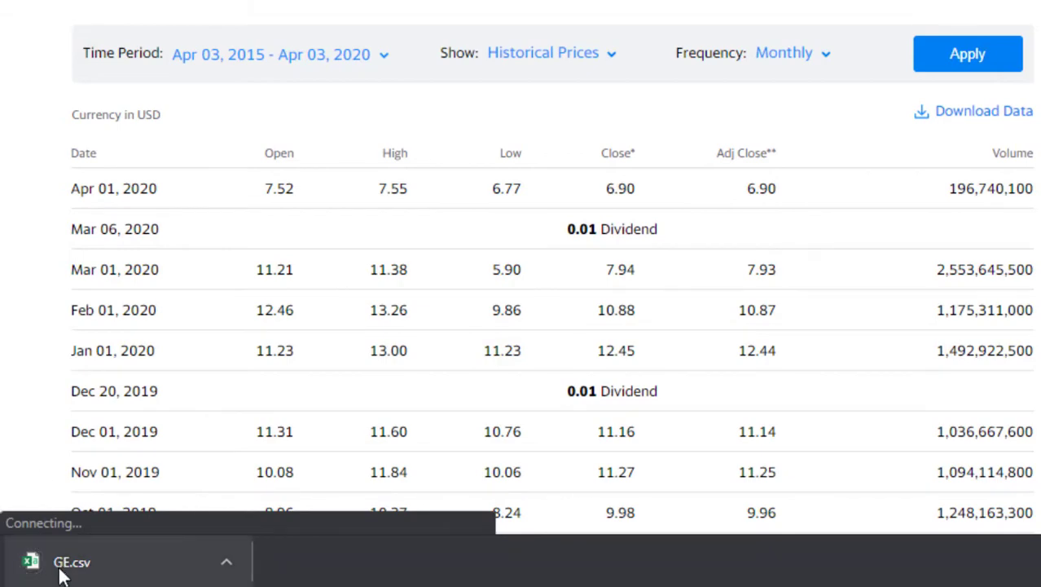
# Open the S&P 500 (^GSPC) quote page and bring up its Historical Data price table
pyautogui.scroll(5, 528, 241)
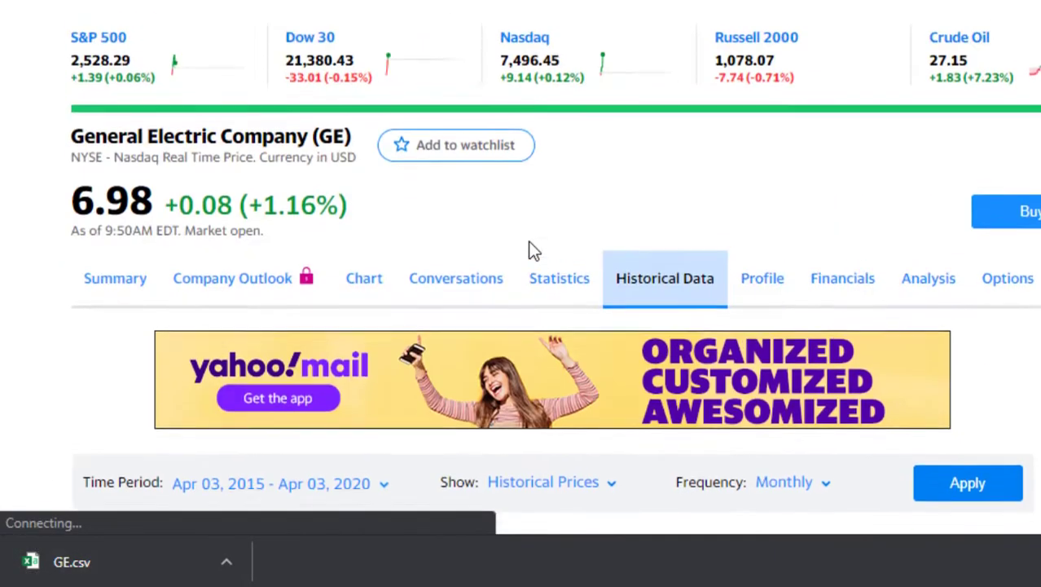
pyautogui.scroll(-1, 529, 241)
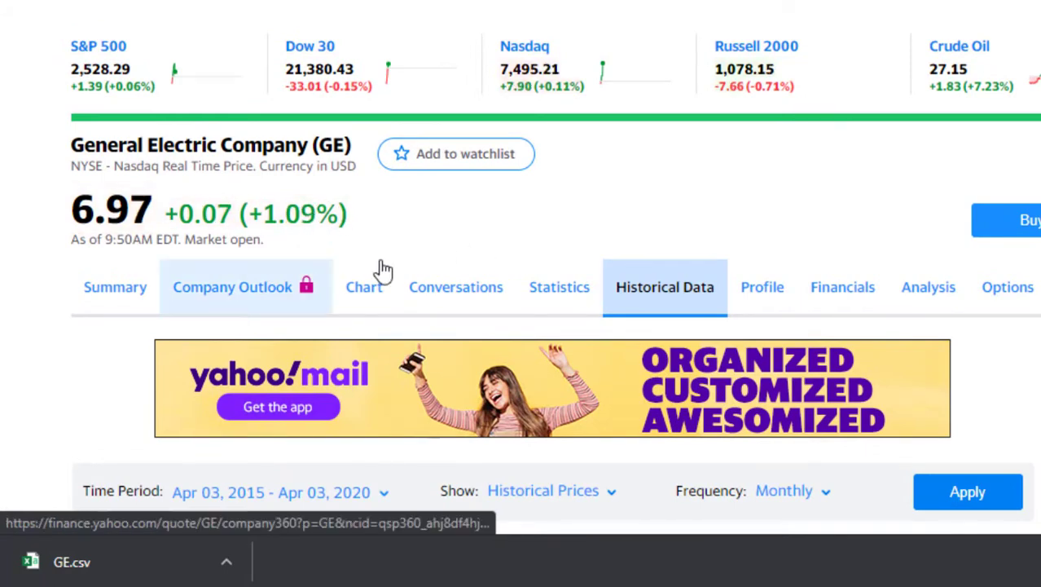
pyautogui.scroll(-3, 477, 251)
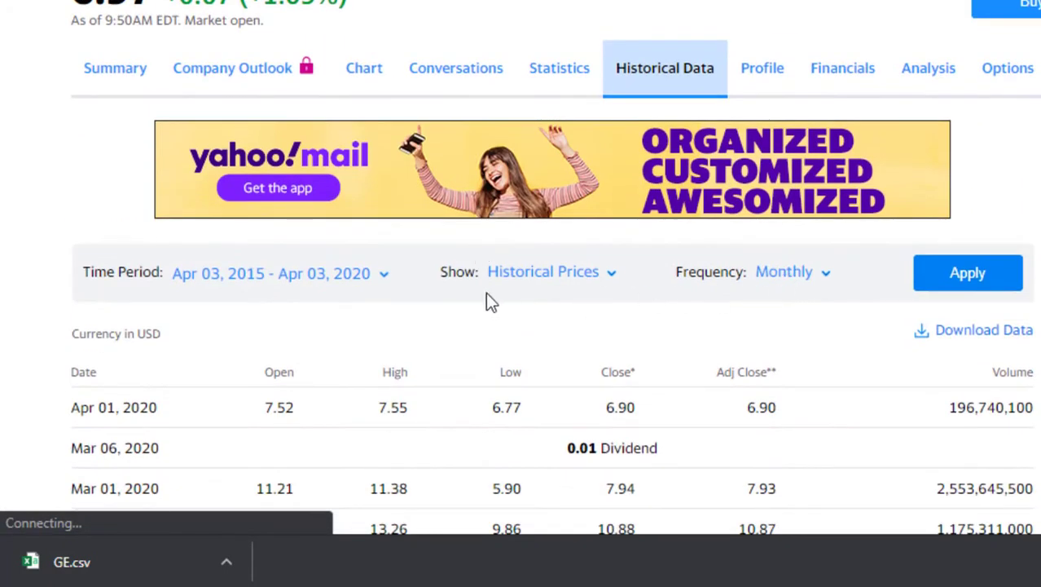
pyautogui.scroll(4, 384, 292)
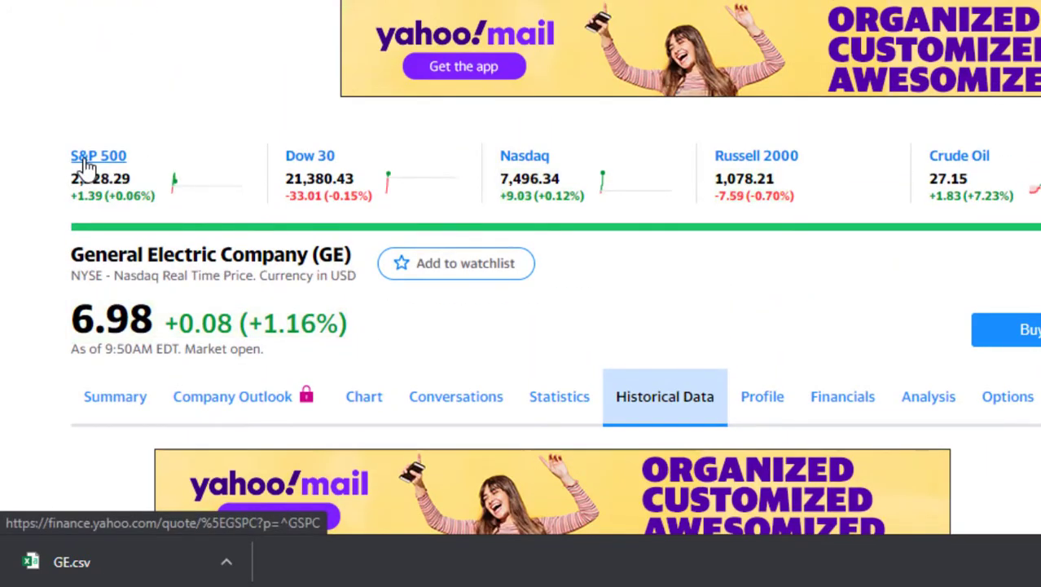
pyautogui.click(85, 163)
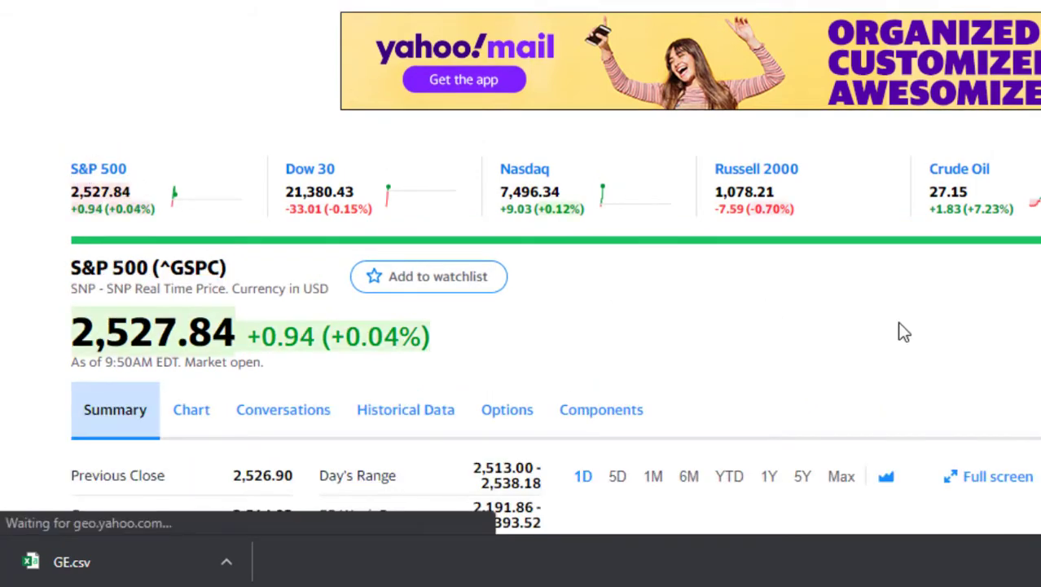
pyautogui.scroll(-4, 915, 336)
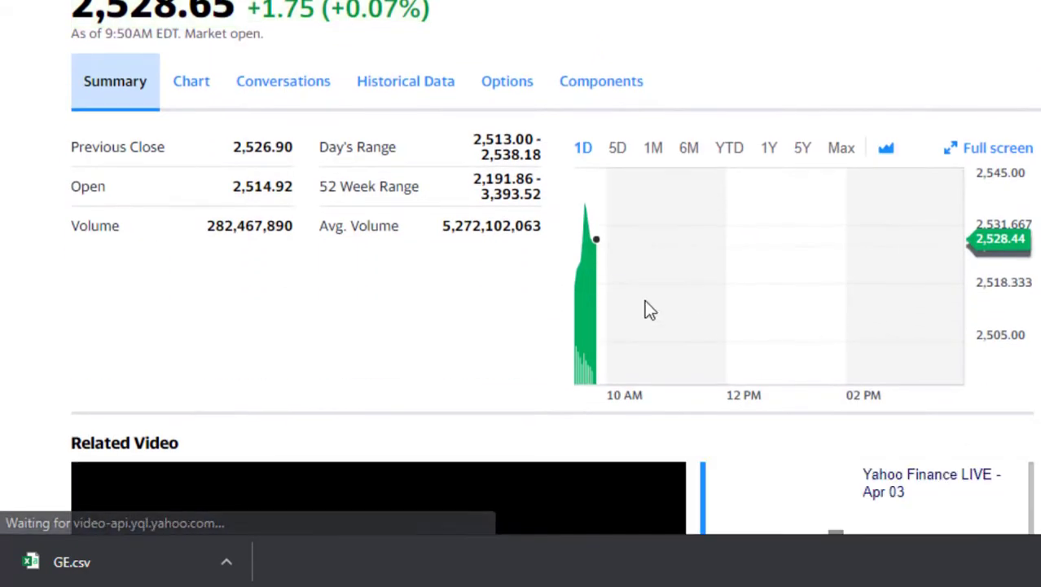
pyautogui.scroll(4, 571, 265)
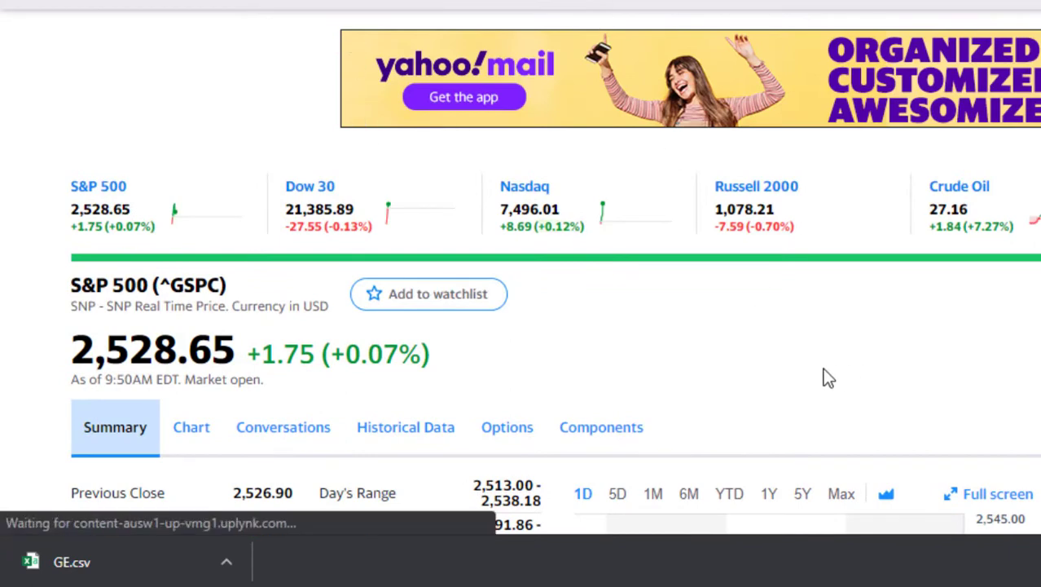
pyautogui.scroll(-3, 825, 377)
pyautogui.scroll(-1, 823, 372)
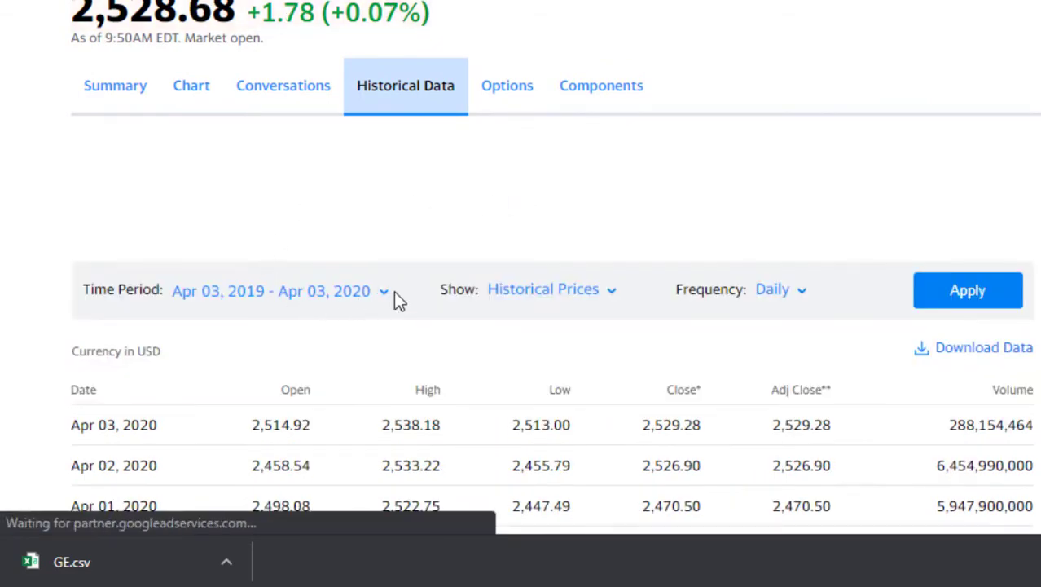
# Download the S&P 500's historical prices for the 5Y time period at Monthly frequency
pyautogui.click(386, 295)
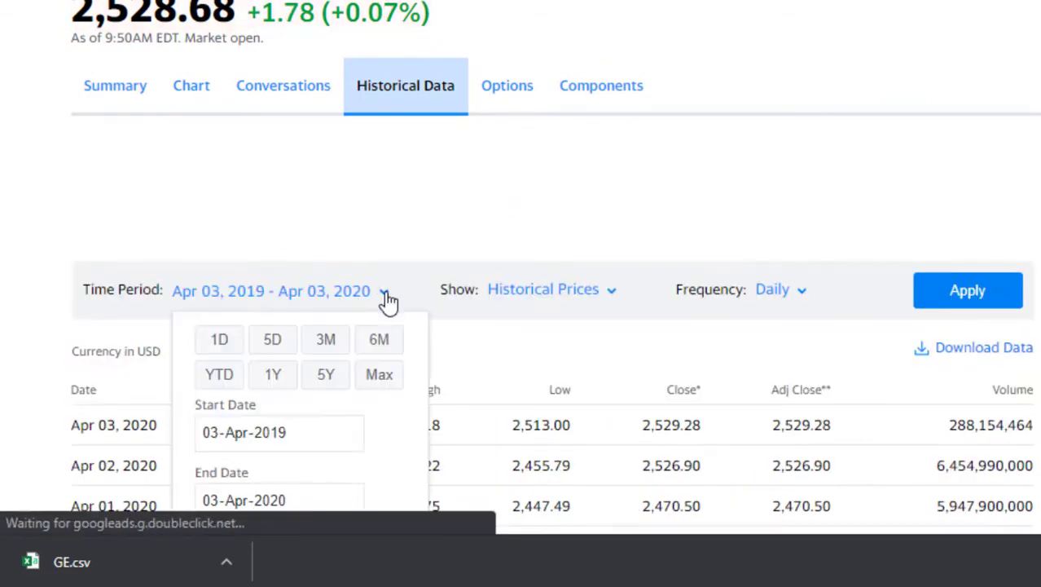
pyautogui.click(332, 380)
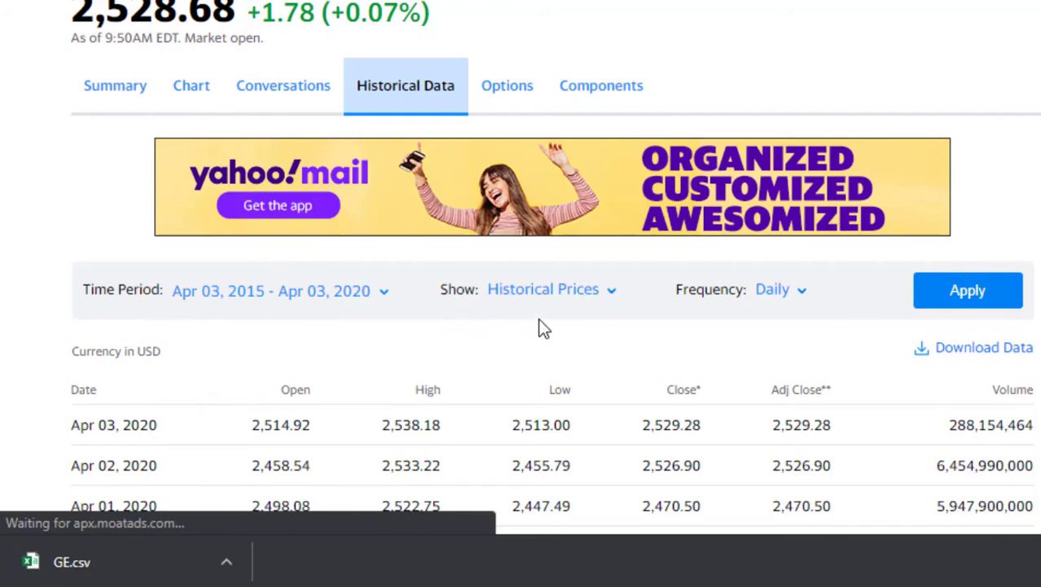
pyautogui.click(802, 293)
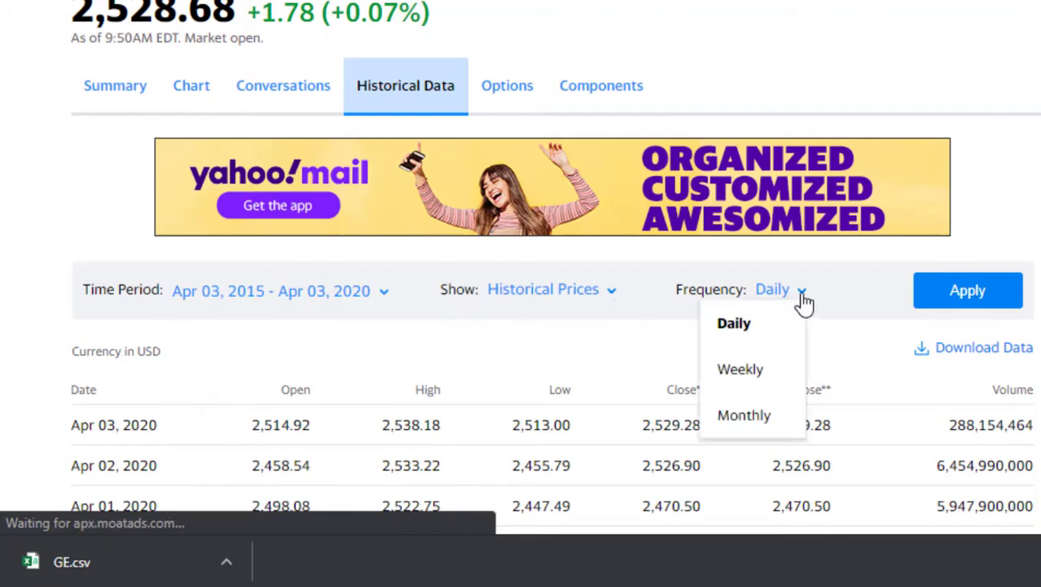
pyautogui.click(755, 419)
pyautogui.scroll(-3, 829, 345)
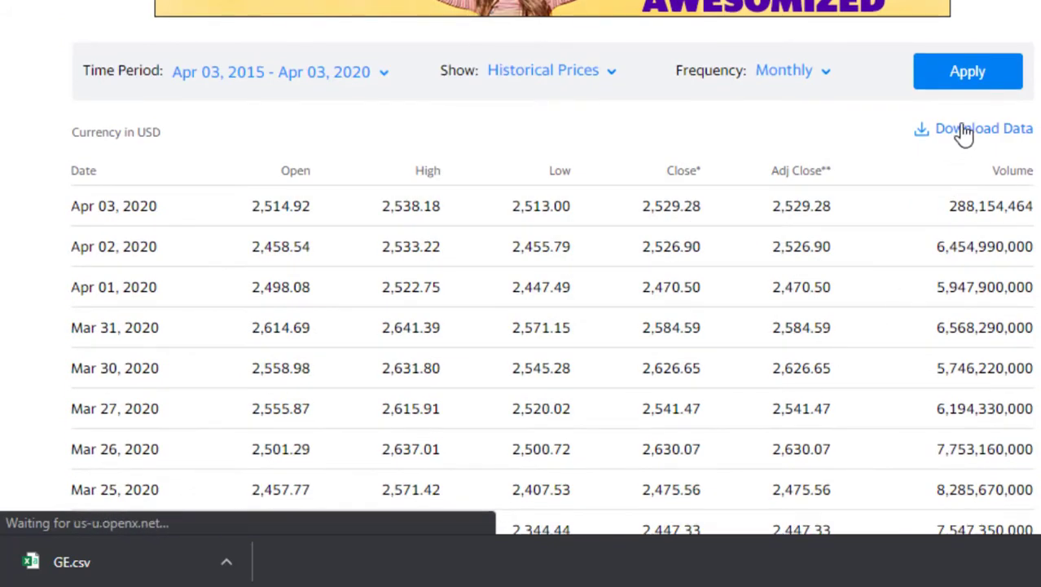
pyautogui.click(972, 77)
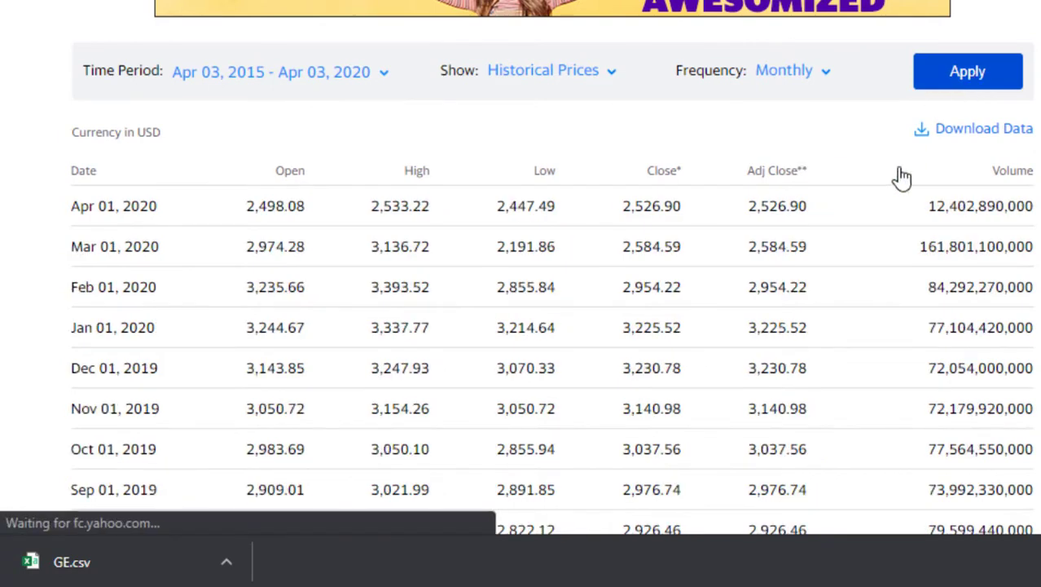
pyautogui.click(974, 138)
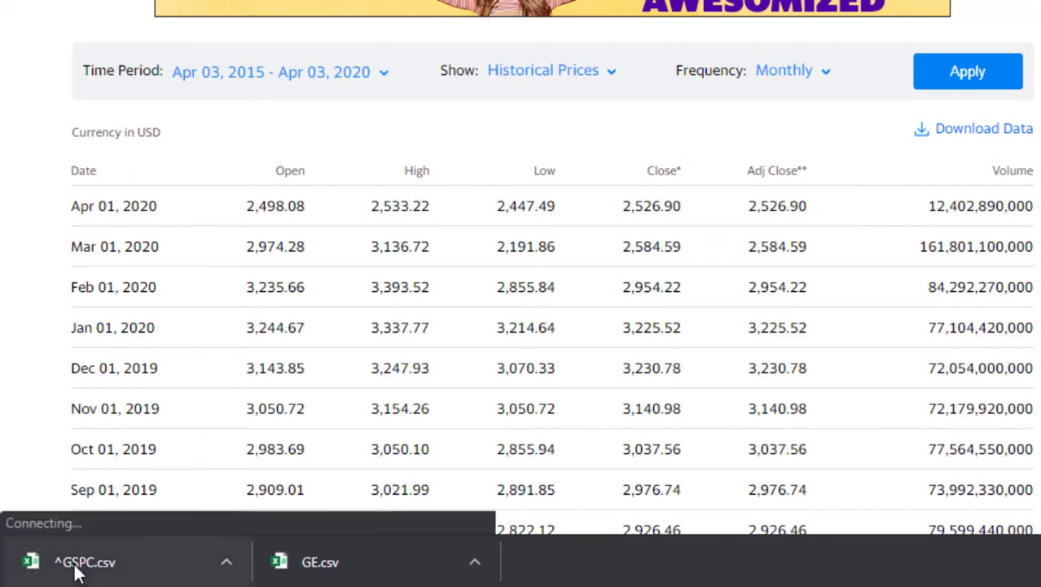
# Open the downloaded GE.csv in Excel and delete its Open, High, Low, Close and Volume columns
pyautogui.click(336, 574)
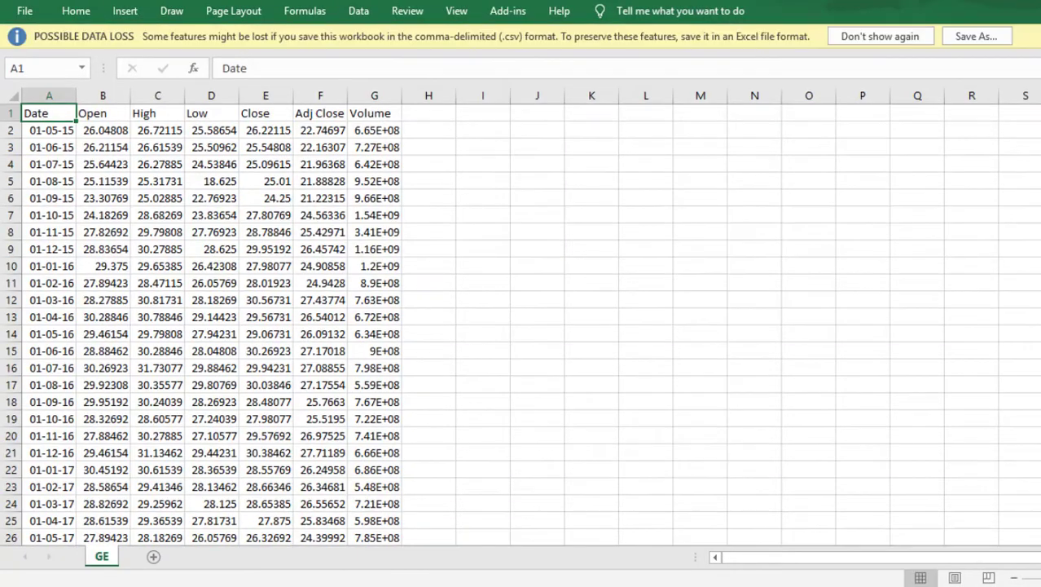
pyautogui.click(1040, 36)
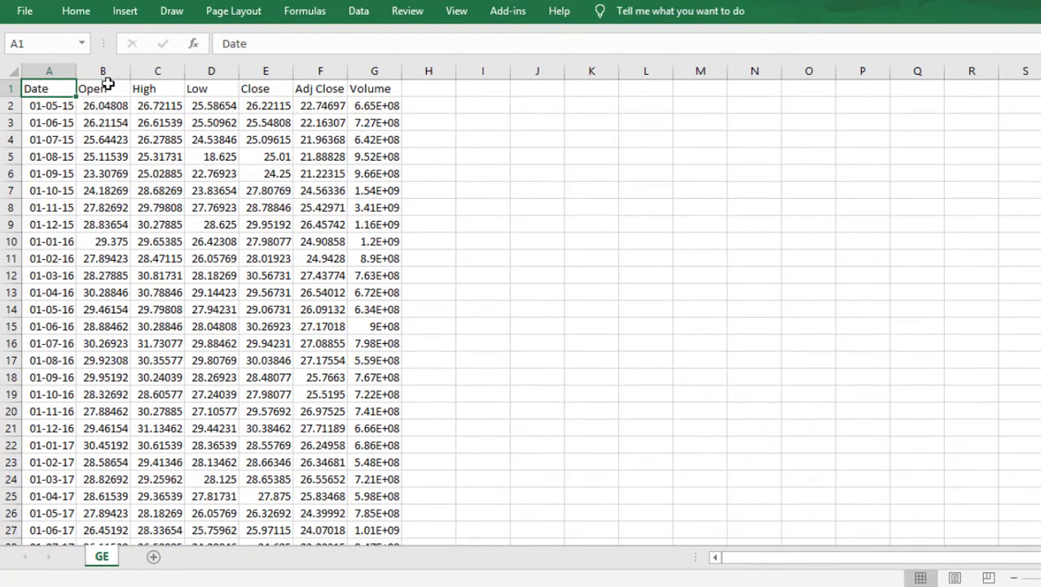
pyautogui.moveTo(104, 71); pyautogui.dragTo(285, 72)
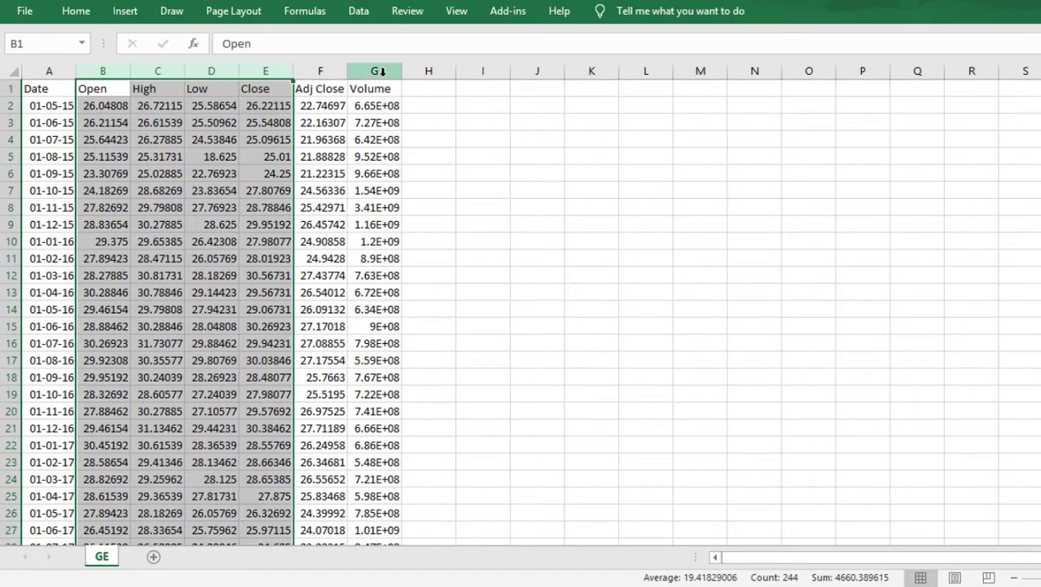
pyautogui.rightClick(262, 72)
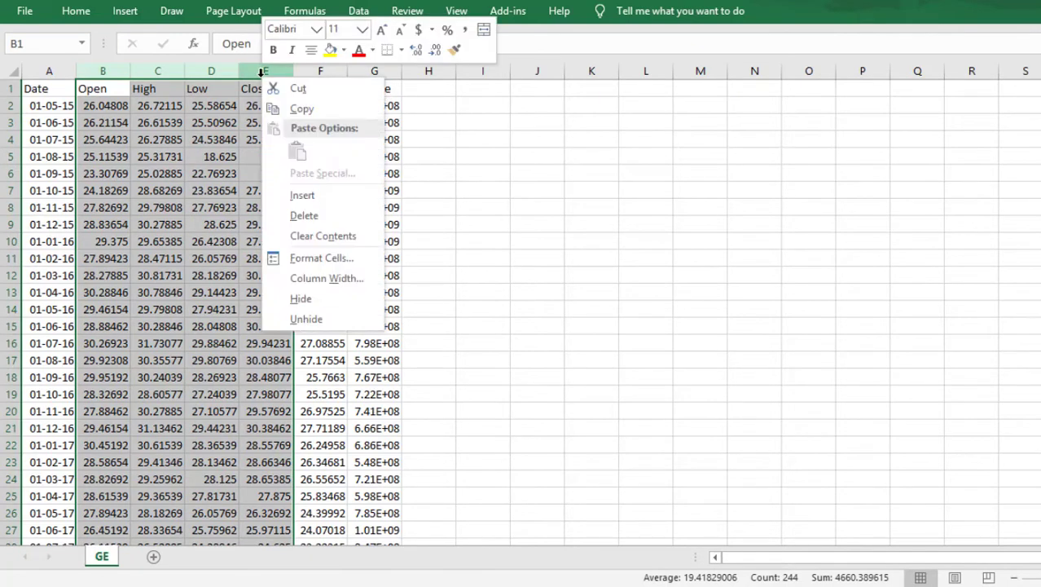
pyautogui.click(304, 216)
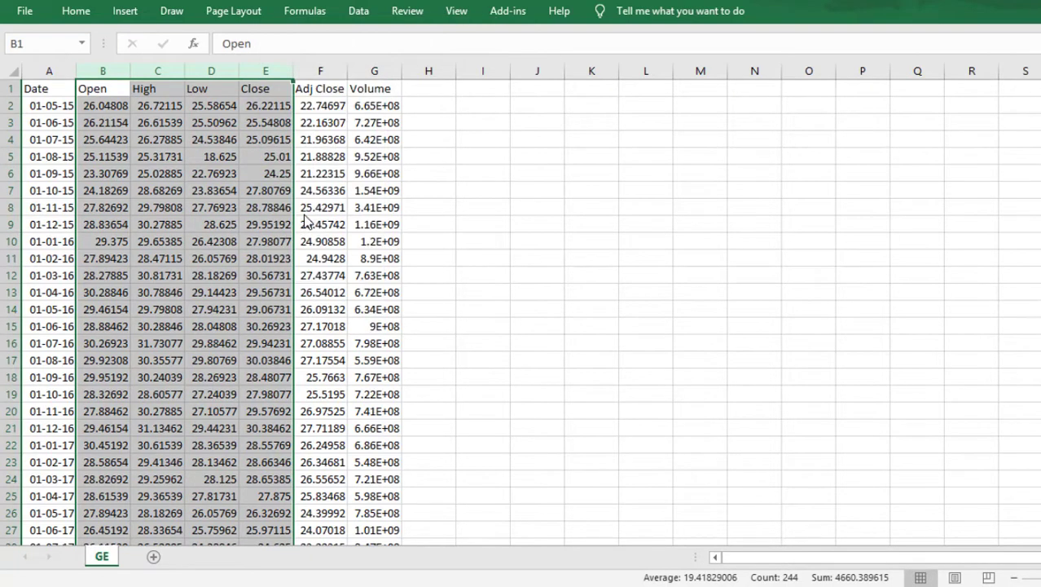
pyautogui.click(158, 71)
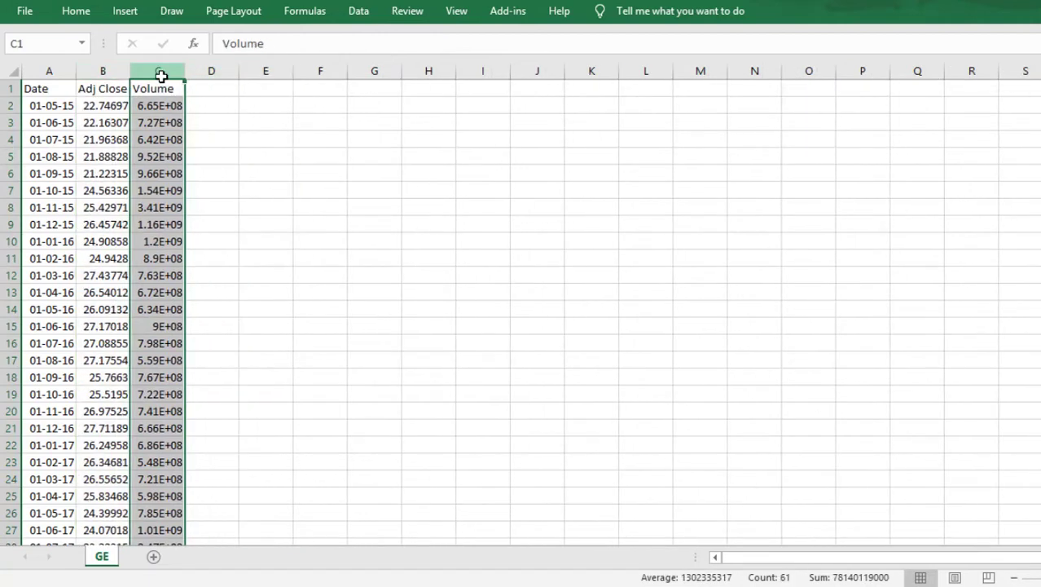
pyautogui.rightClick(160, 77)
pyautogui.click(205, 215)
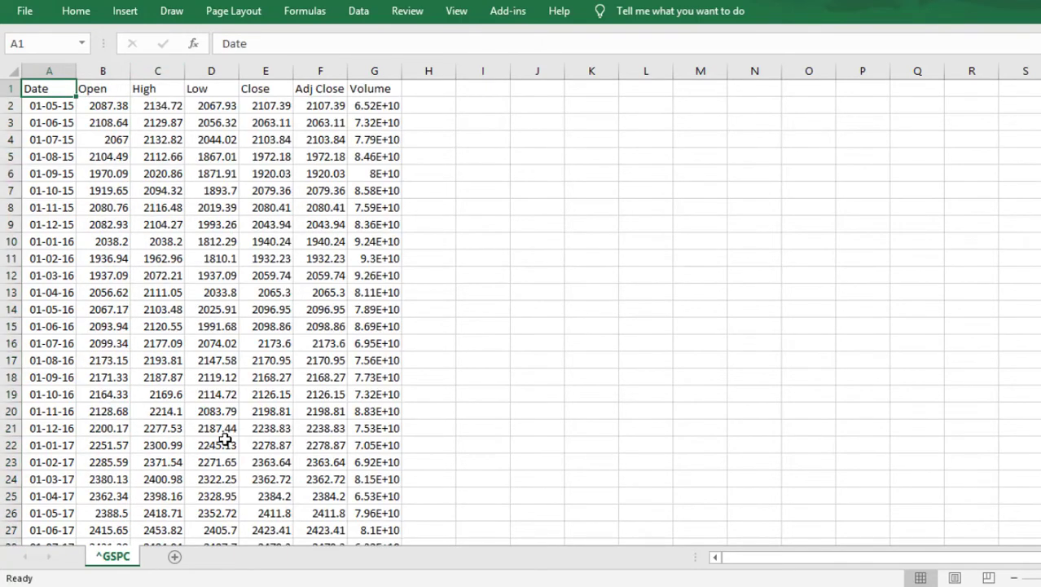
# Delete the Open, High, Low, Close and Volume columns from the ^GSPC sheet, keeping only Date and Adj Close
pyautogui.moveTo(98, 72); pyautogui.dragTo(279, 82)
pyautogui.rightClick(261, 74)
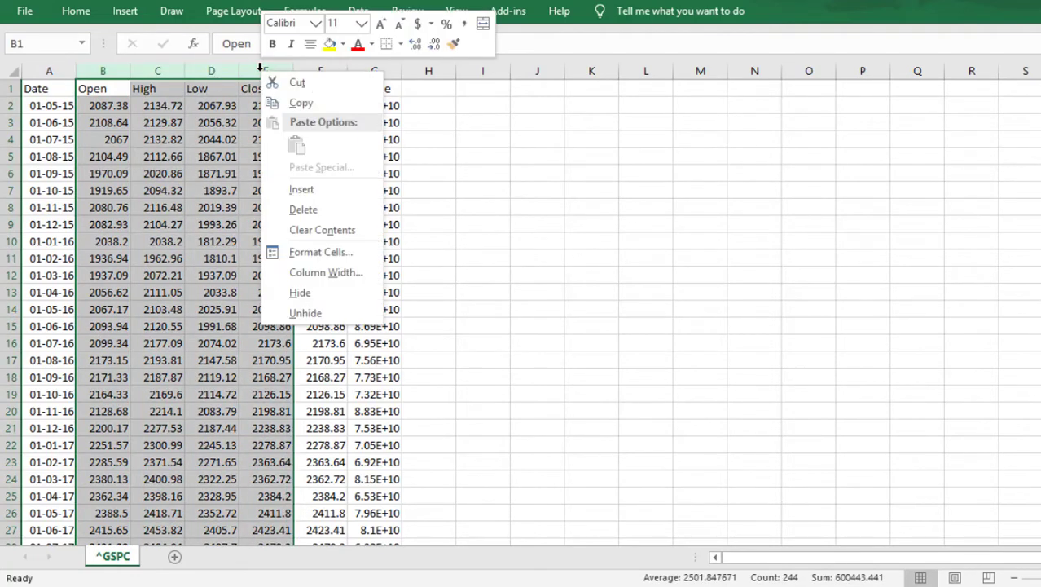
pyautogui.click(317, 213)
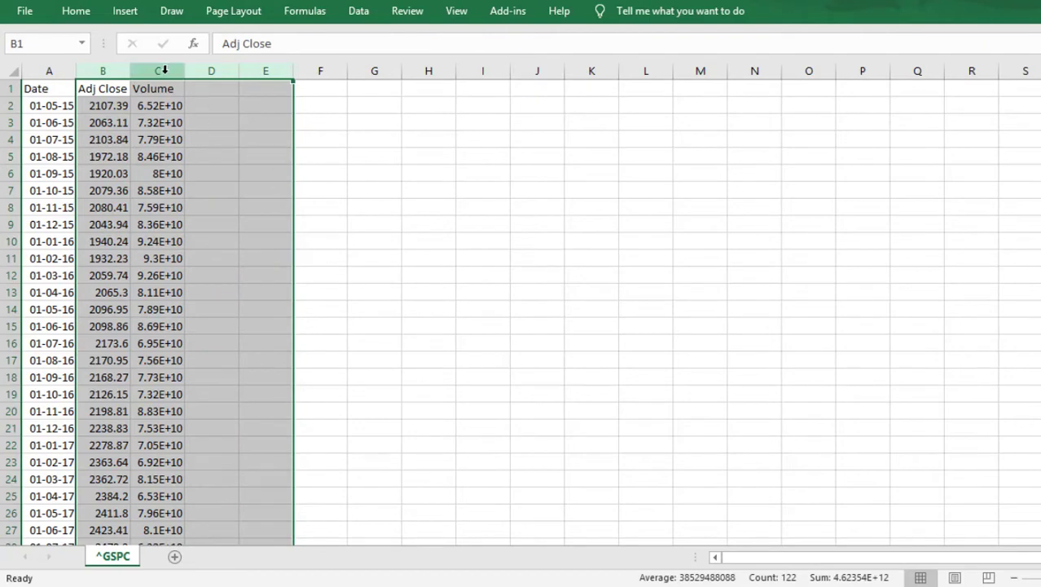
pyautogui.click(165, 71)
pyautogui.rightClick(165, 73)
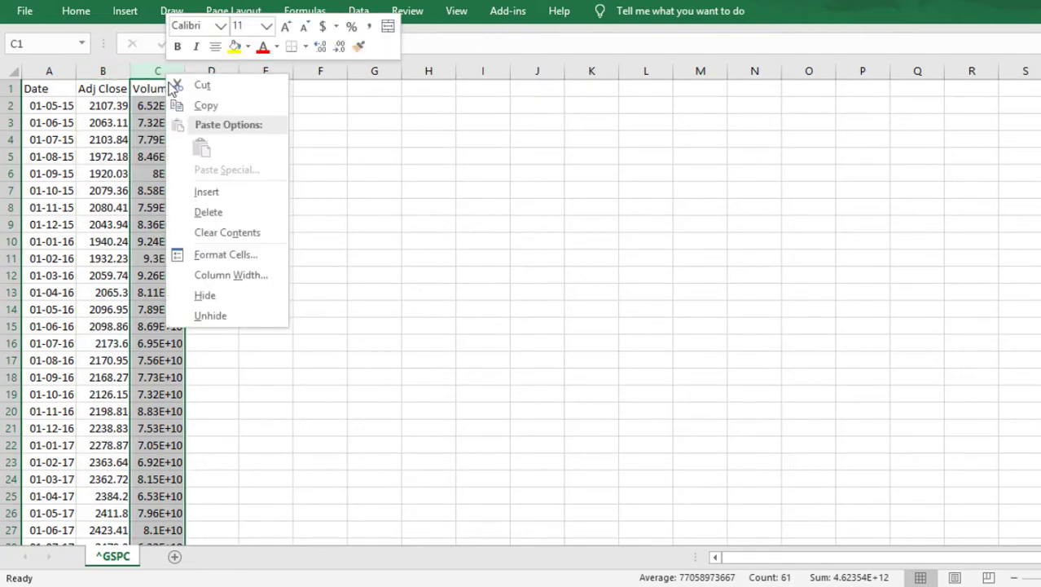
pyautogui.click(212, 215)
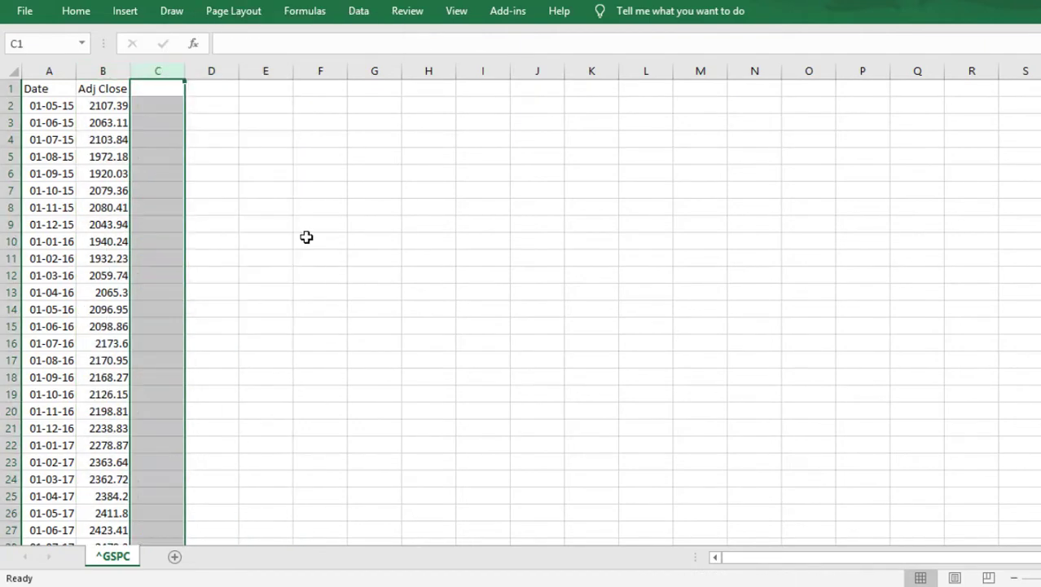
# Copy the S&P 500 Date and Adj Close data from A1:B61 of ^GSPC into the GE sheet starting at C1
pyautogui.click(10, 74)
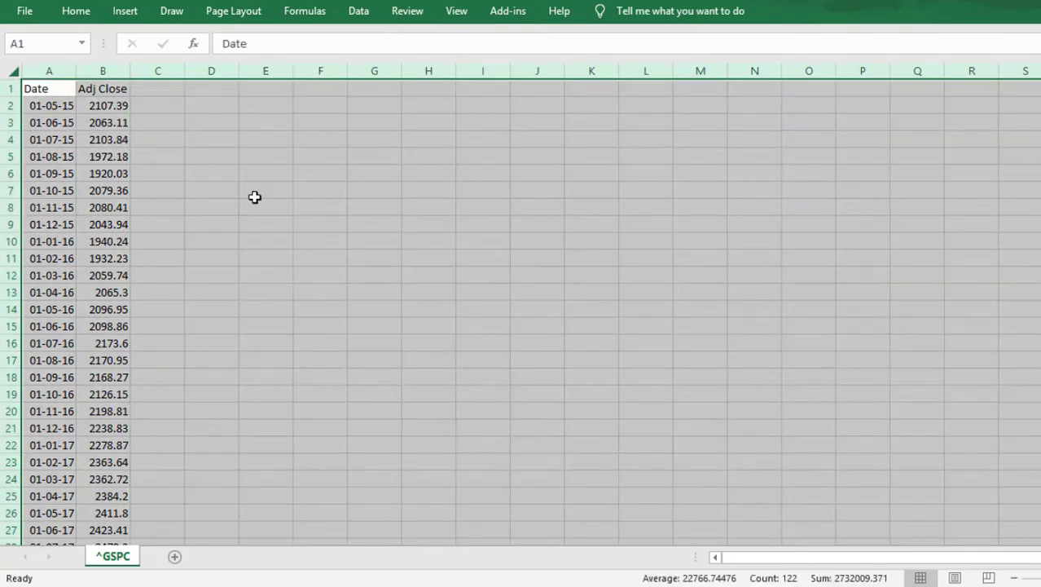
pyautogui.click(169, 196)
pyautogui.moveTo(41, 88); pyautogui.dragTo(114, 122)
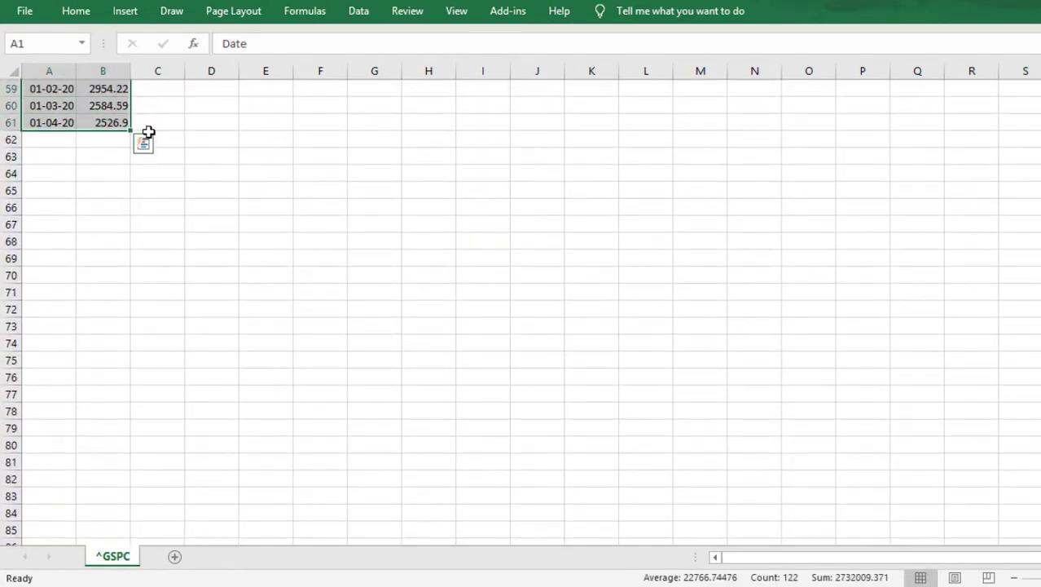
pyautogui.hotkey('ctrl', 'c')
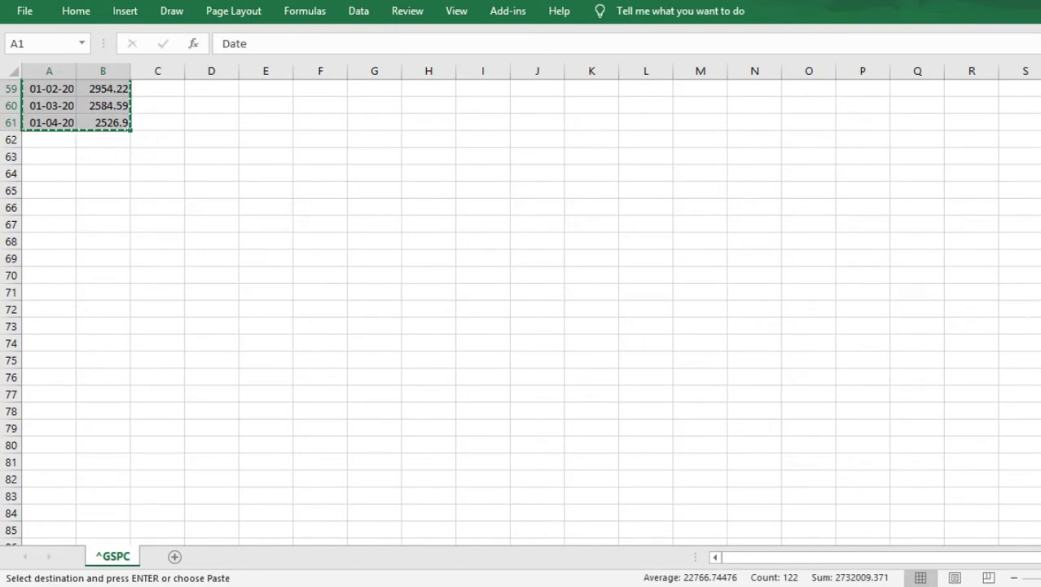
pyautogui.click(119, 584)
pyautogui.click(300, 201)
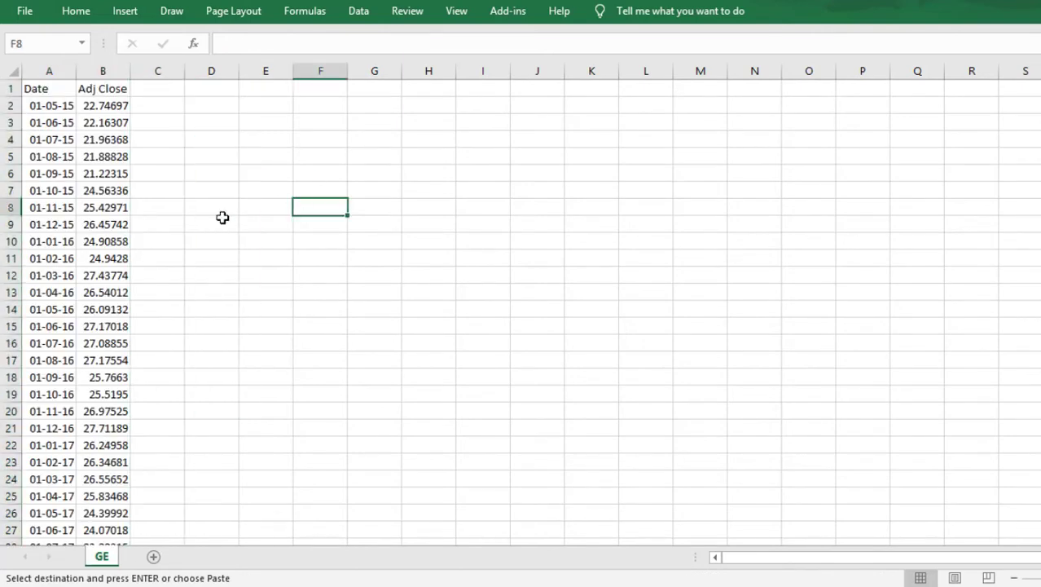
pyautogui.click(153, 87)
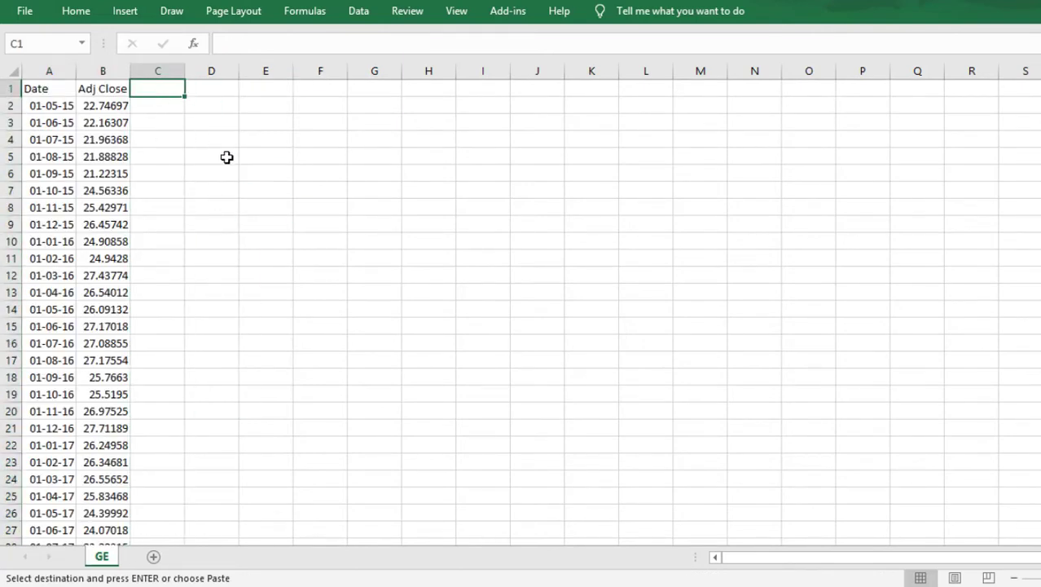
pyautogui.hotkey('ctrl', 'v')
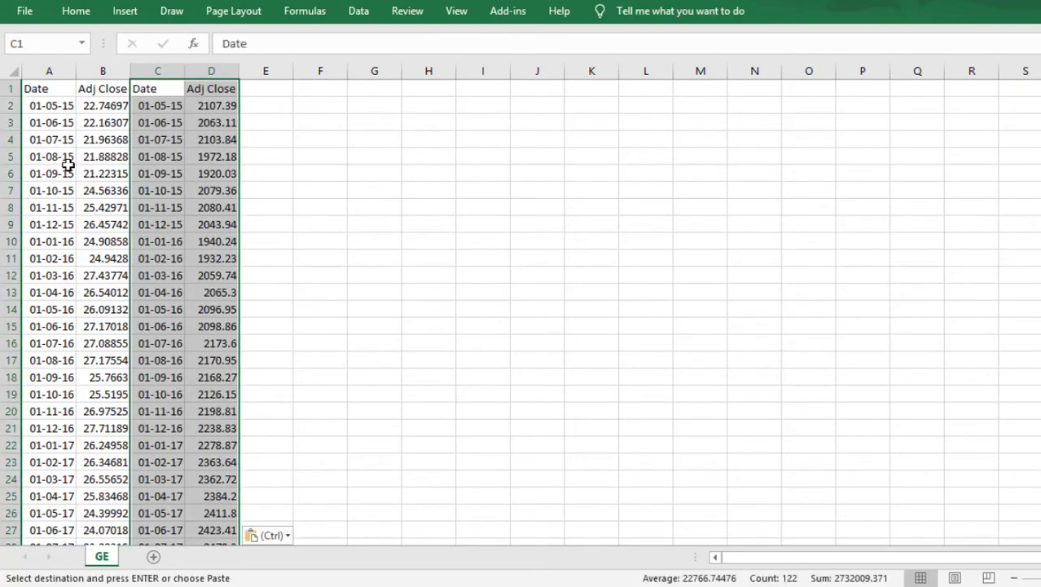
# Compare the GE dates in column A with the S&P 500 dates in column C down to row 61
pyautogui.click(43, 156)
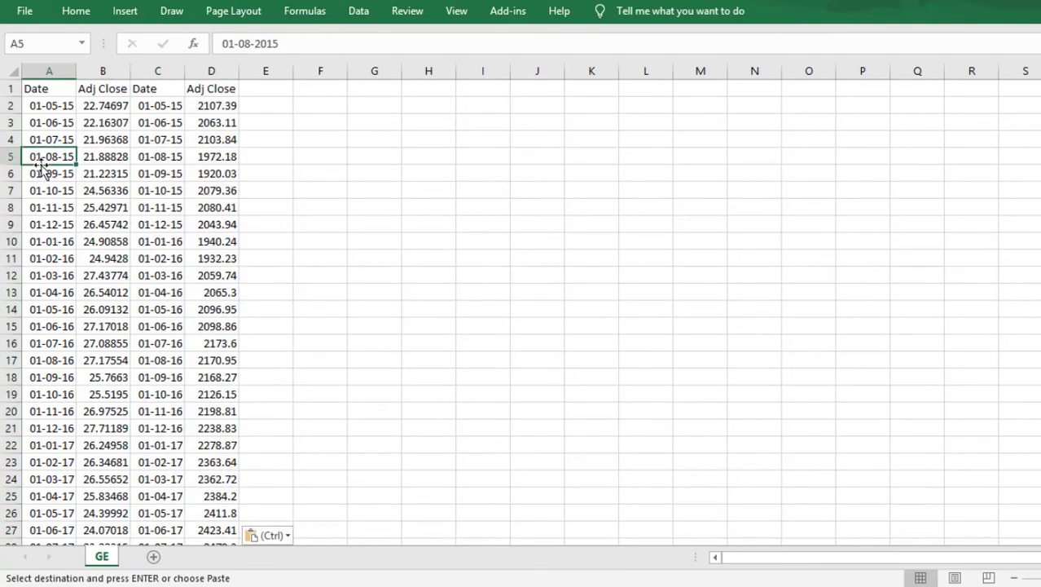
pyautogui.click(37, 395)
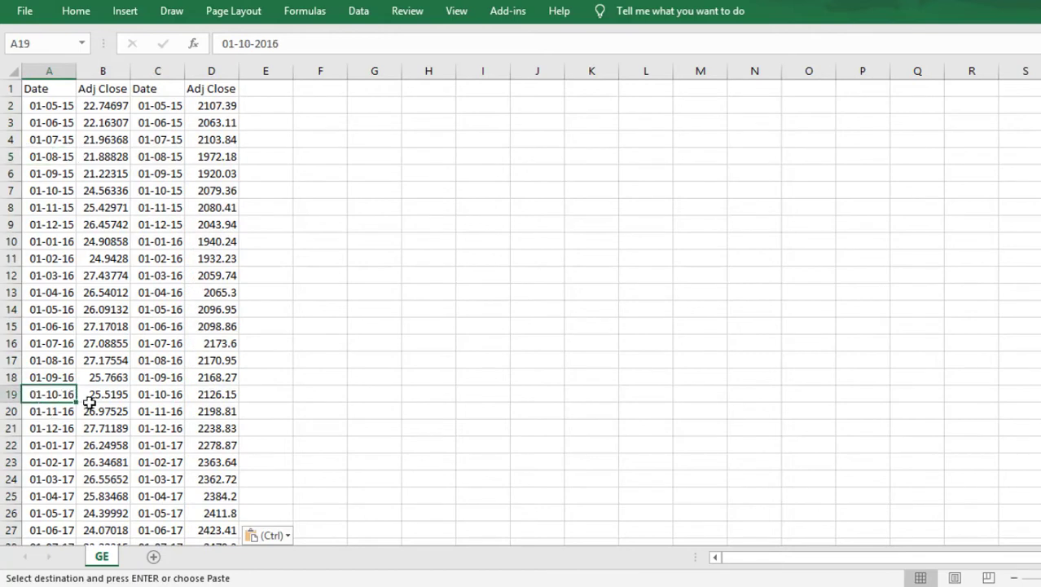
pyautogui.click(151, 396)
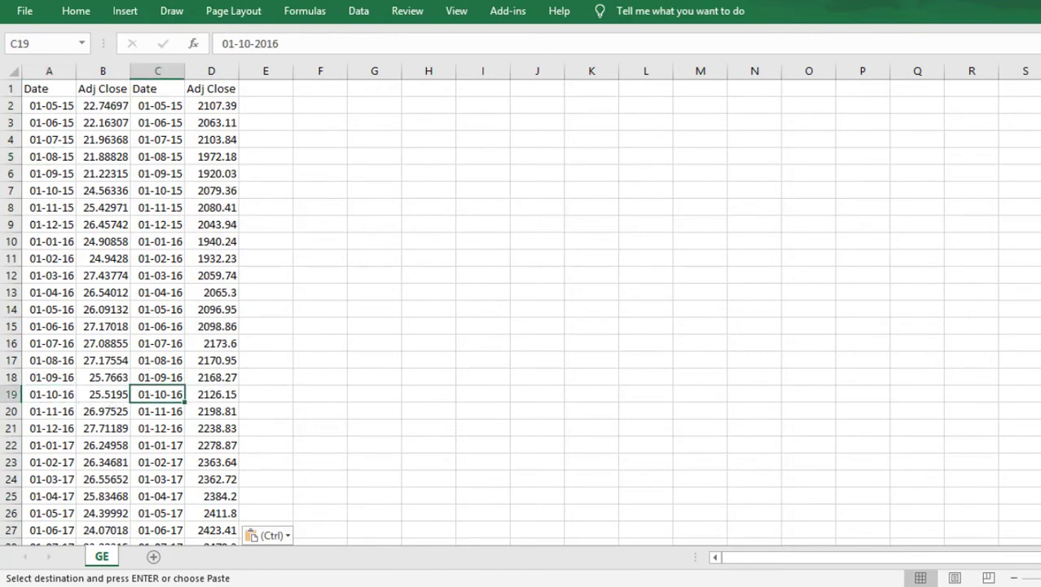
pyautogui.scroll(-11, 519, 312)
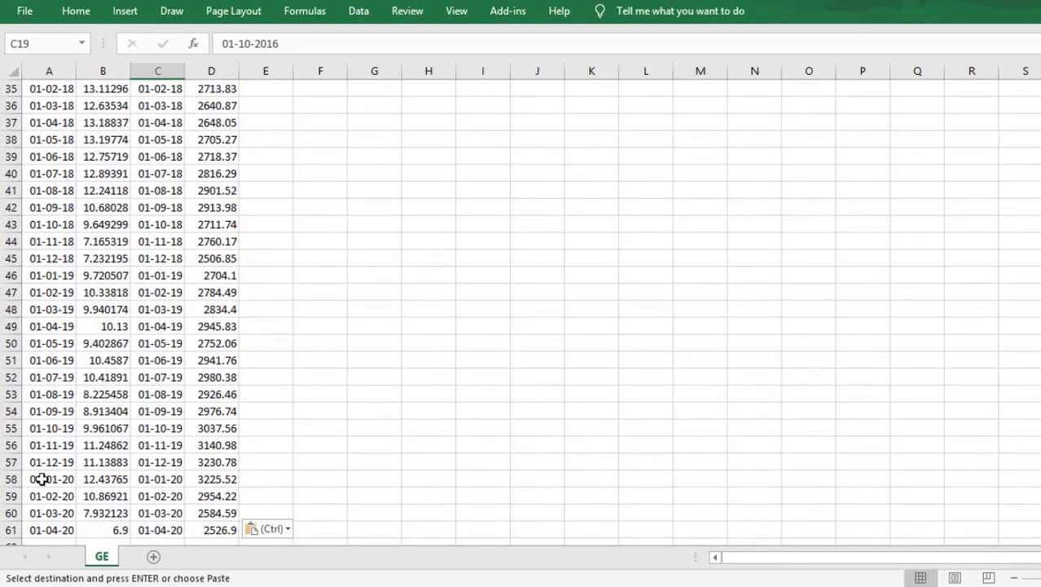
# Delete the duplicate S&P 500 date column C from the GE sheet, keeping the index's Adj Close prices
pyautogui.click(32, 432)
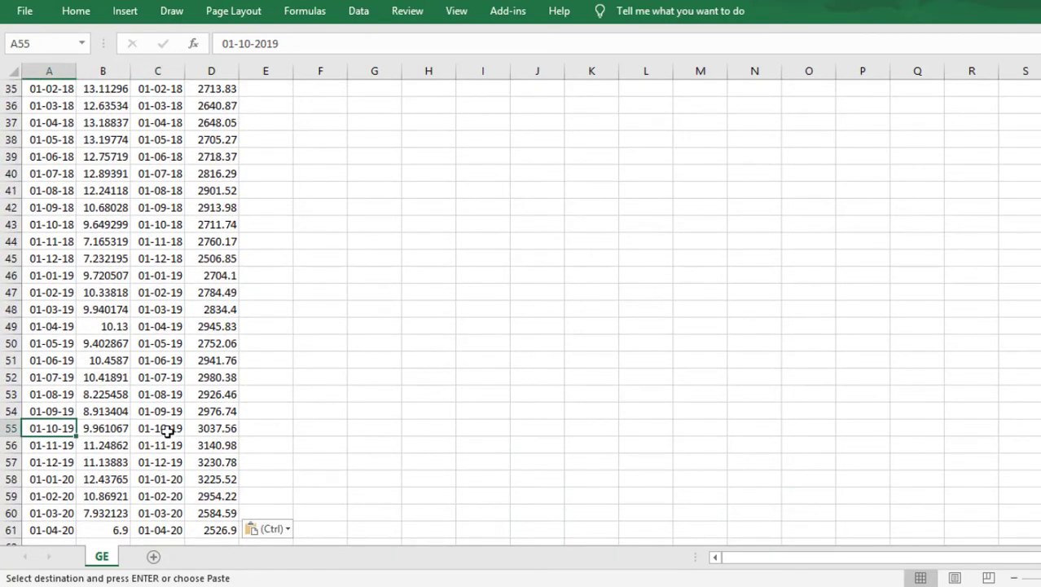
pyautogui.click(168, 430)
pyautogui.click(157, 68)
pyautogui.scroll(11, 197, 280)
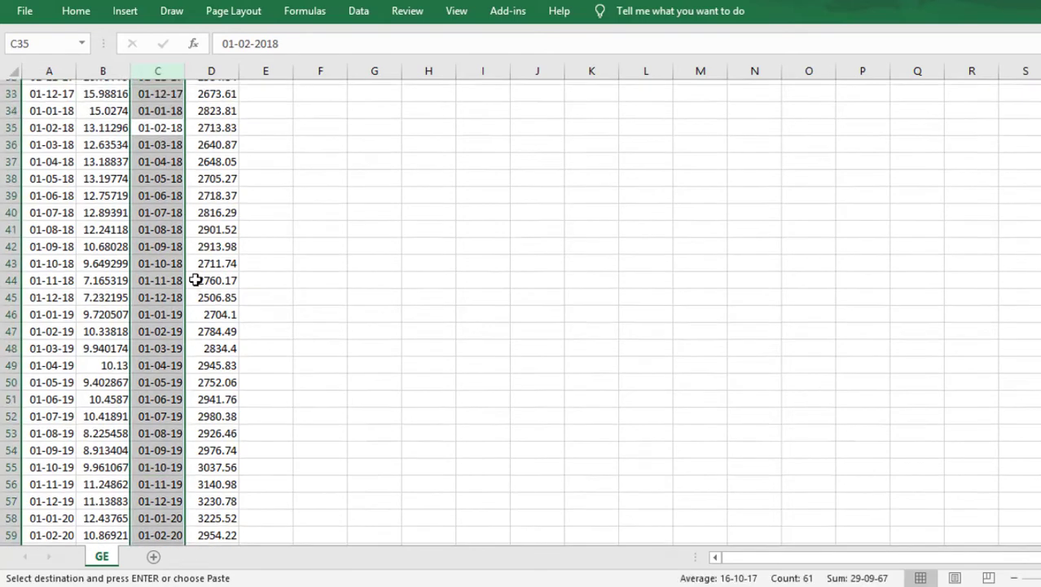
pyautogui.rightClick(150, 73)
pyautogui.click(195, 214)
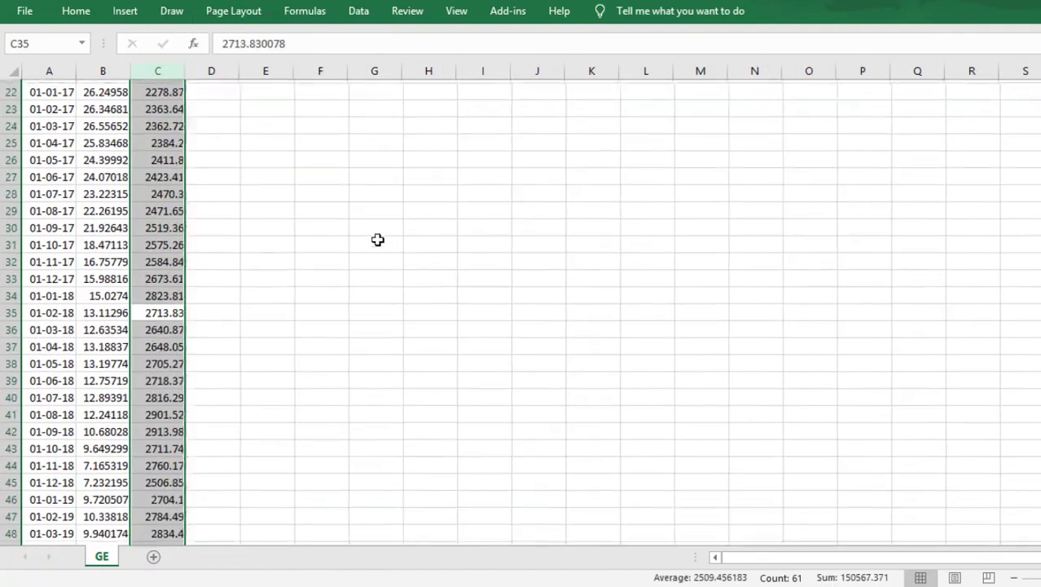
pyautogui.click(312, 346)
pyautogui.scroll(7, 264, 347)
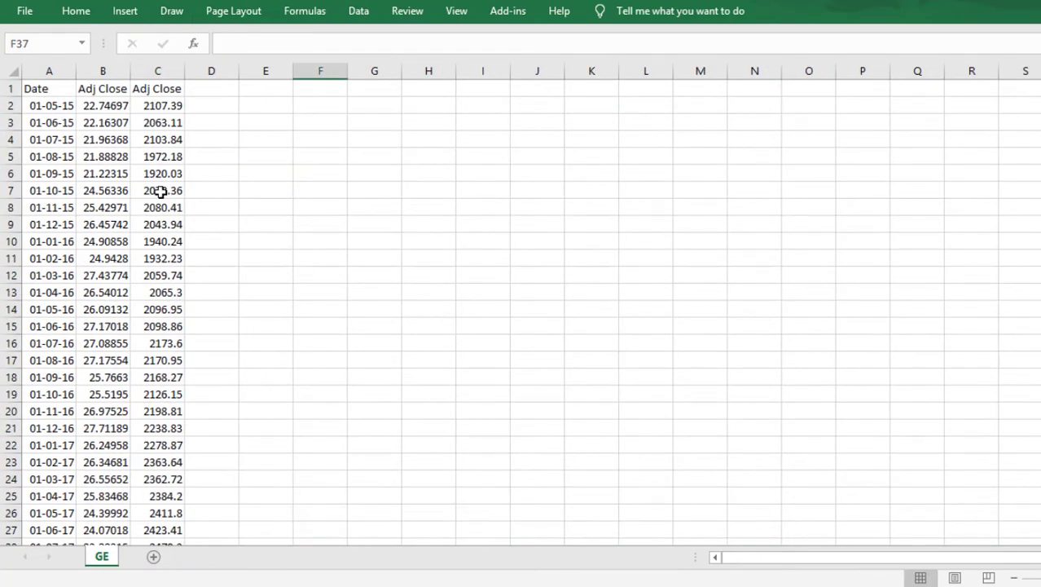
# Insert a blank row above the headers and enter the labels Pge in B1 and Pm in C1
pyautogui.click(12, 106)
pyautogui.click(7, 88)
pyautogui.rightClick(6, 89)
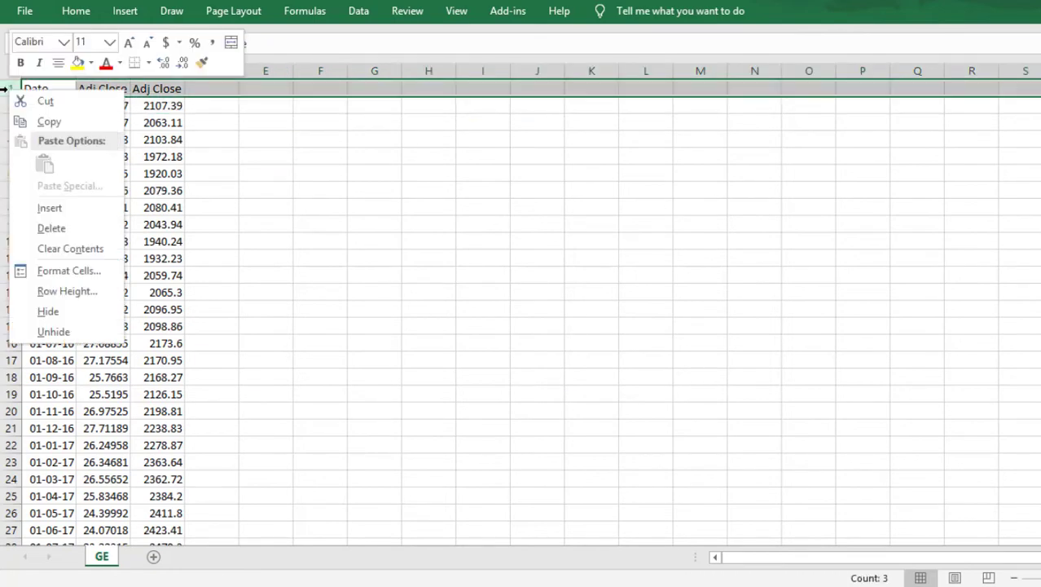
pyautogui.click(51, 209)
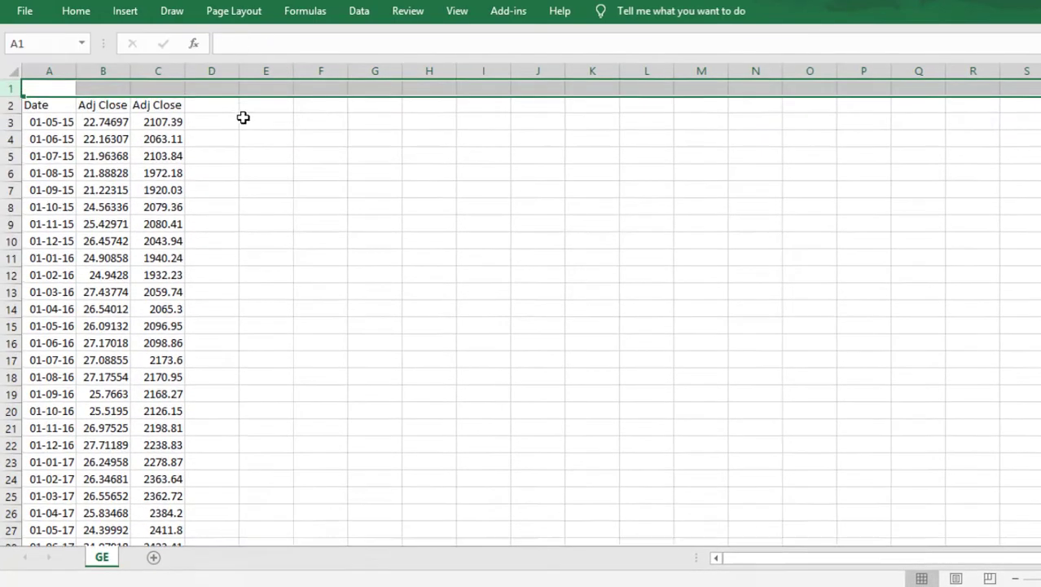
pyautogui.click(106, 89)
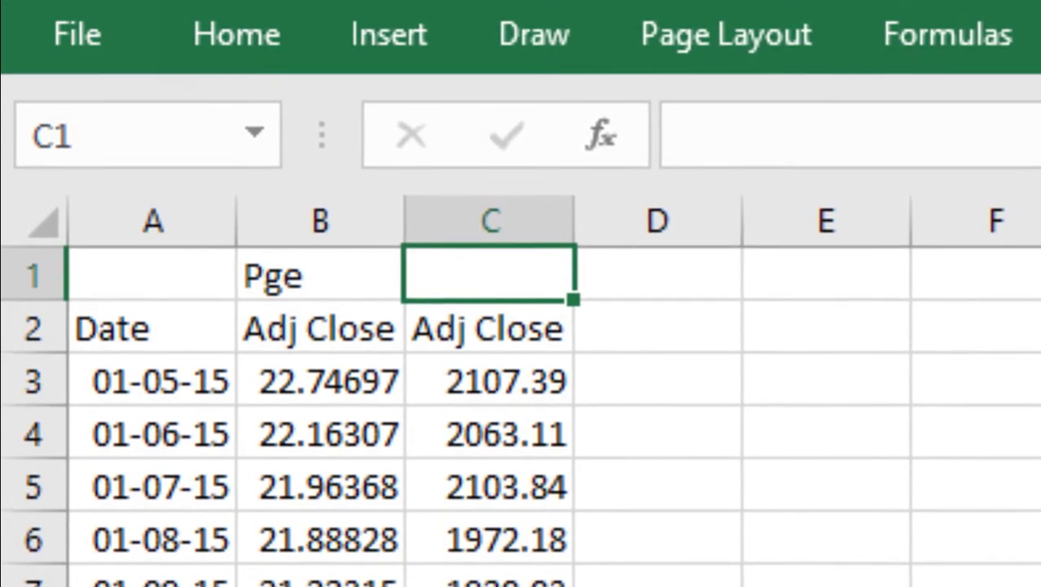
pyautogui.write('Pm')
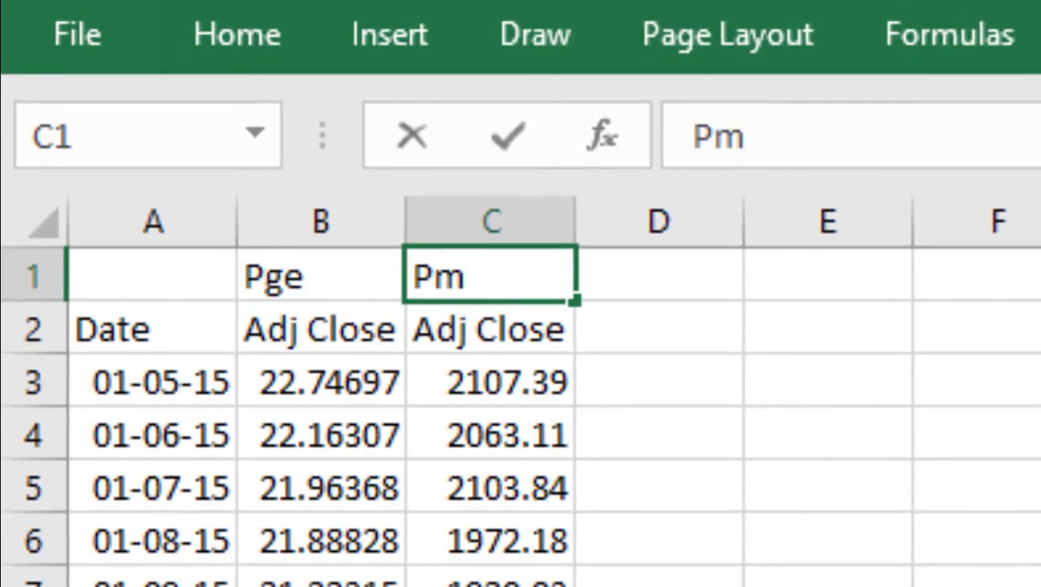
pyautogui.press('Return')
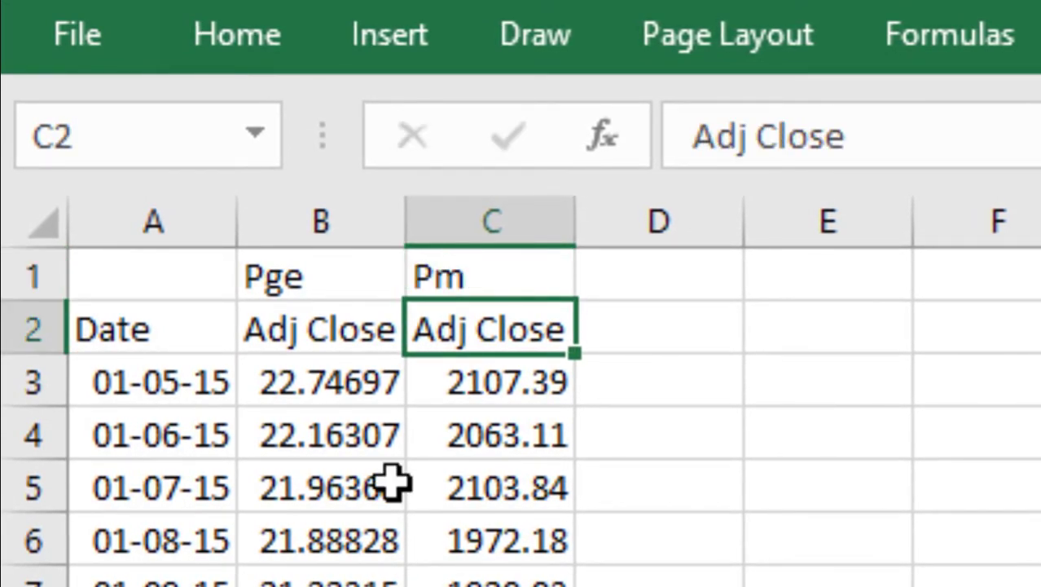
# Move the Pge and Pm labels from B1:C1 to B2:C2, replacing the two Adj Close headers
pyautogui.moveTo(297, 277); pyautogui.dragTo(434, 342)
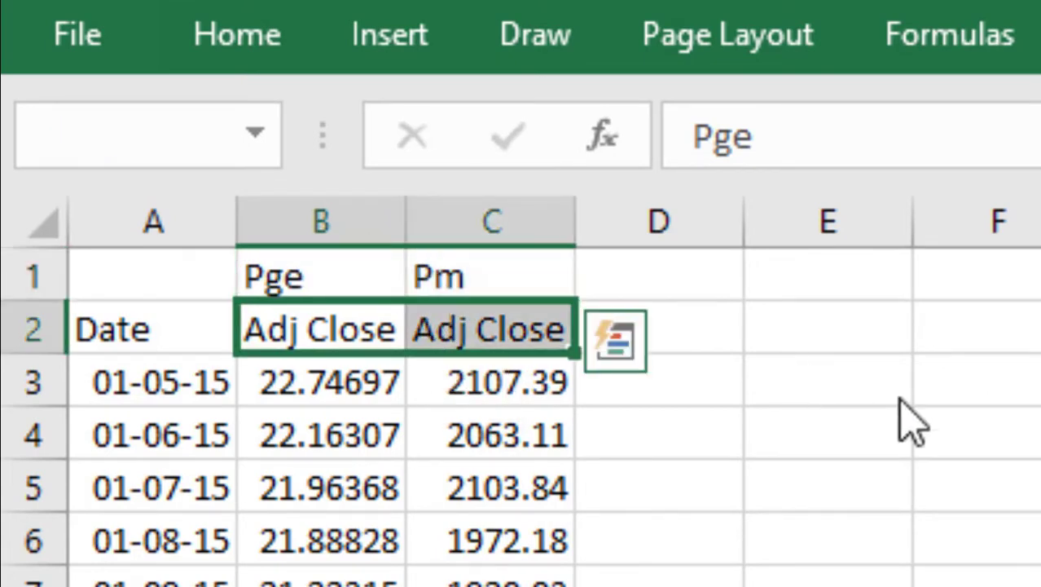
pyautogui.click(983, 436)
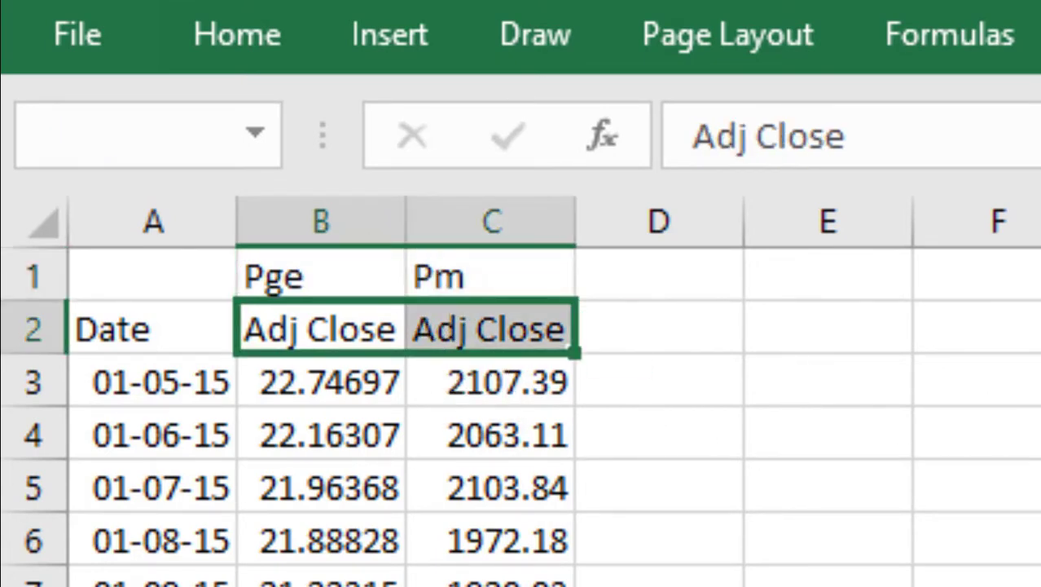
pyautogui.click(828, 585)
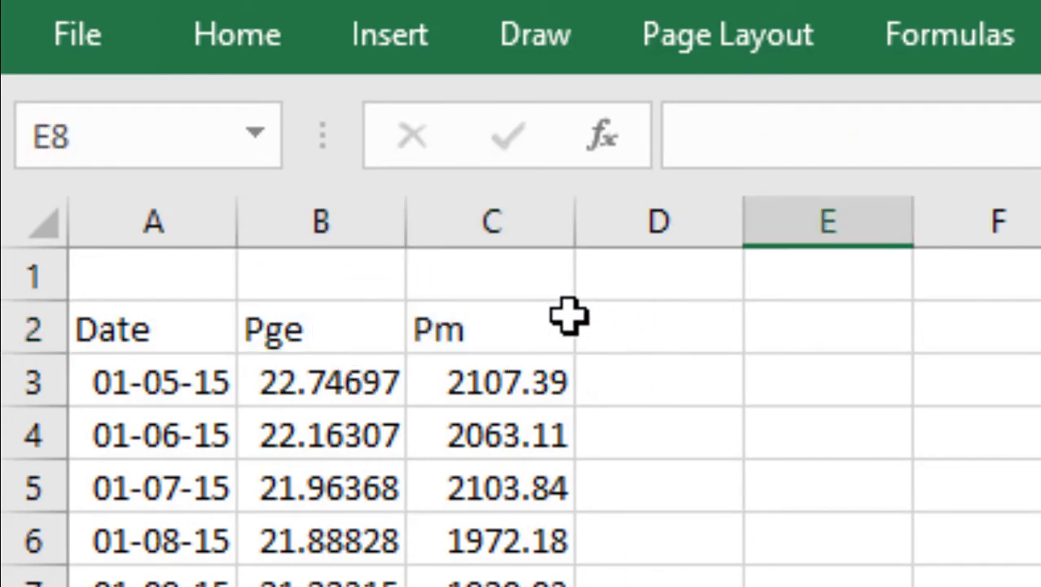
# Add the return column headers Rge in D2 and Rm in E2
pyautogui.click(684, 342)
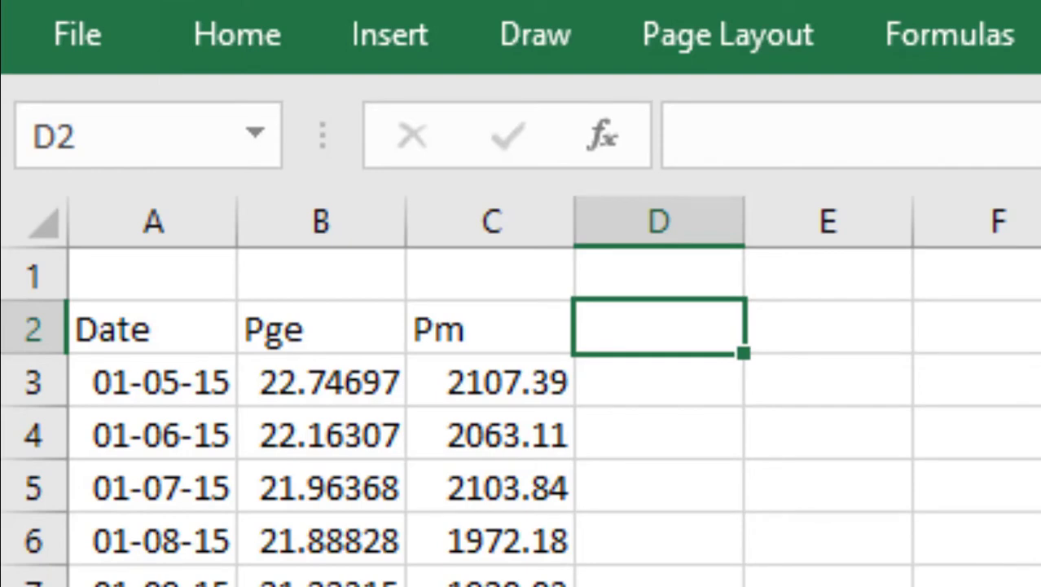
pyautogui.write('Rge')
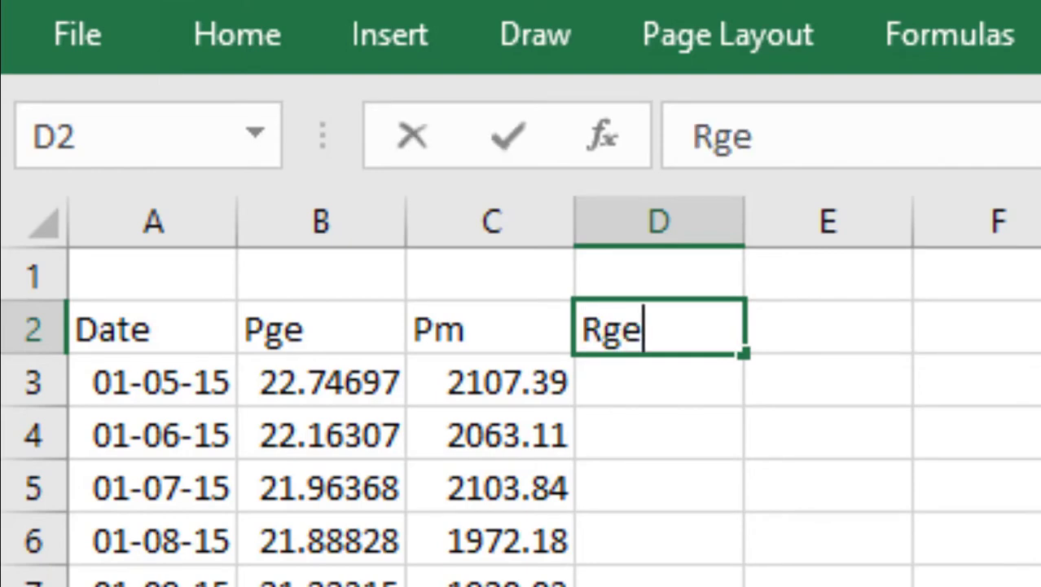
pyautogui.press('Tab')
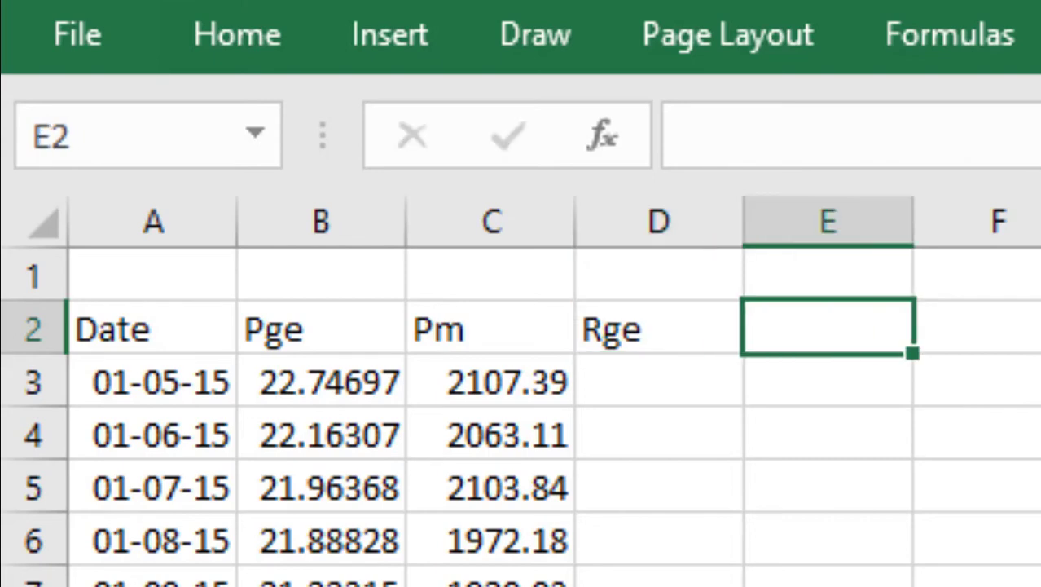
pyautogui.write('R')
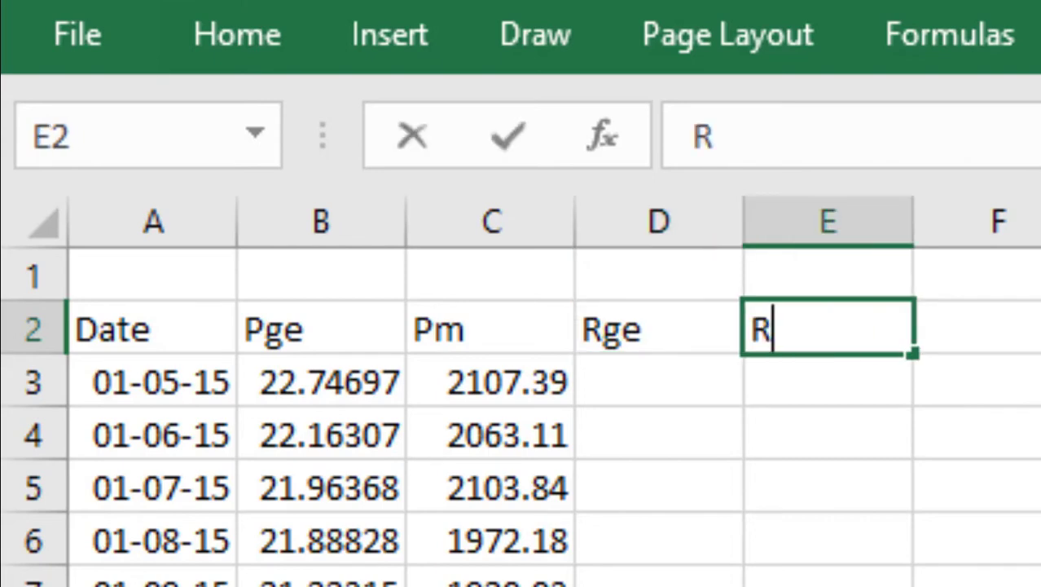
pyautogui.write('m')
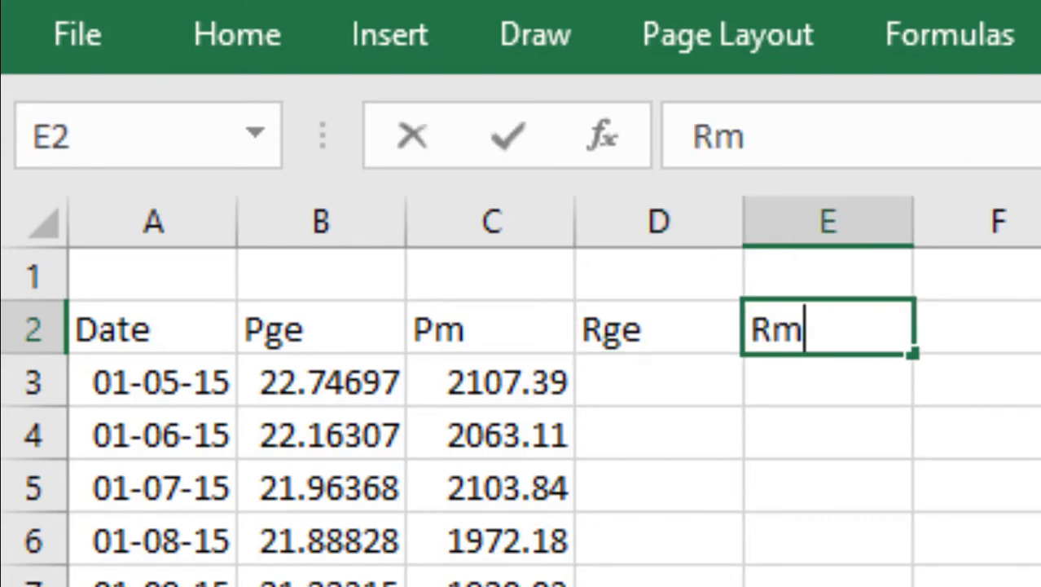
pyautogui.press('Return')
# Enter the GE price change formula =(B4-B3) in D4, on the row of the second month
pyautogui.click(641, 391)
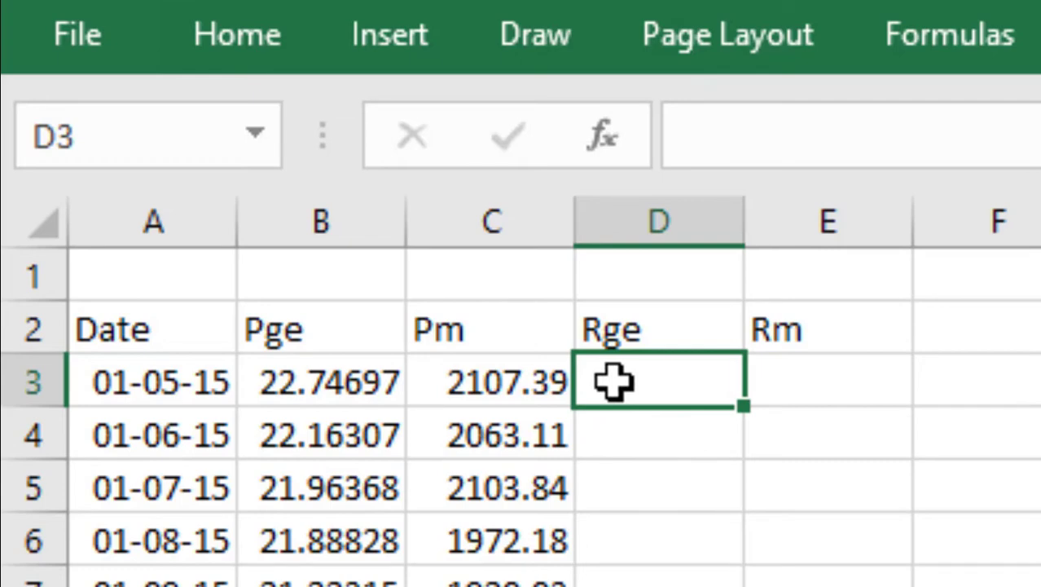
pyautogui.click(672, 431)
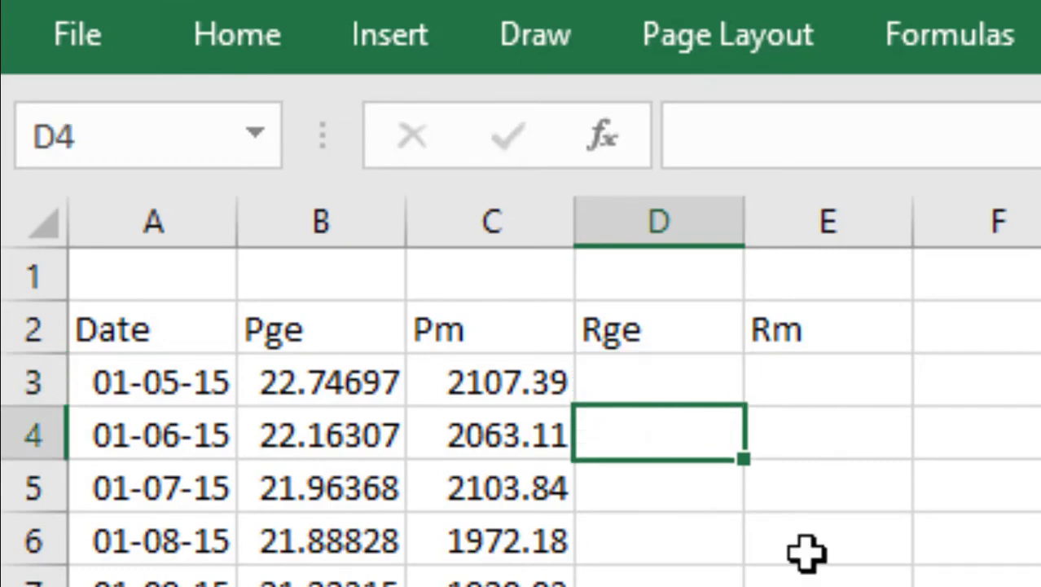
pyautogui.write('=')
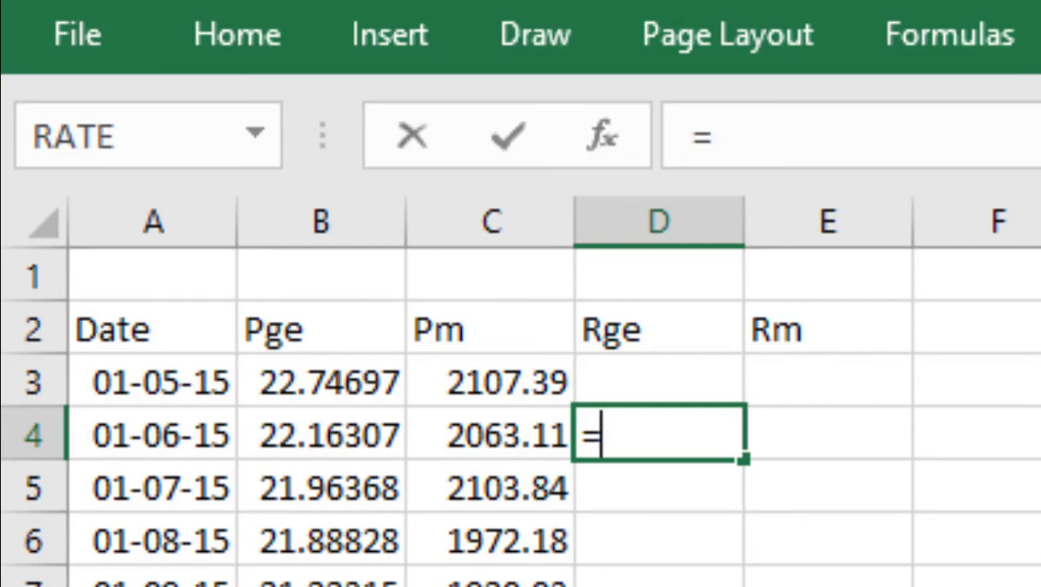
pyautogui.write('(')
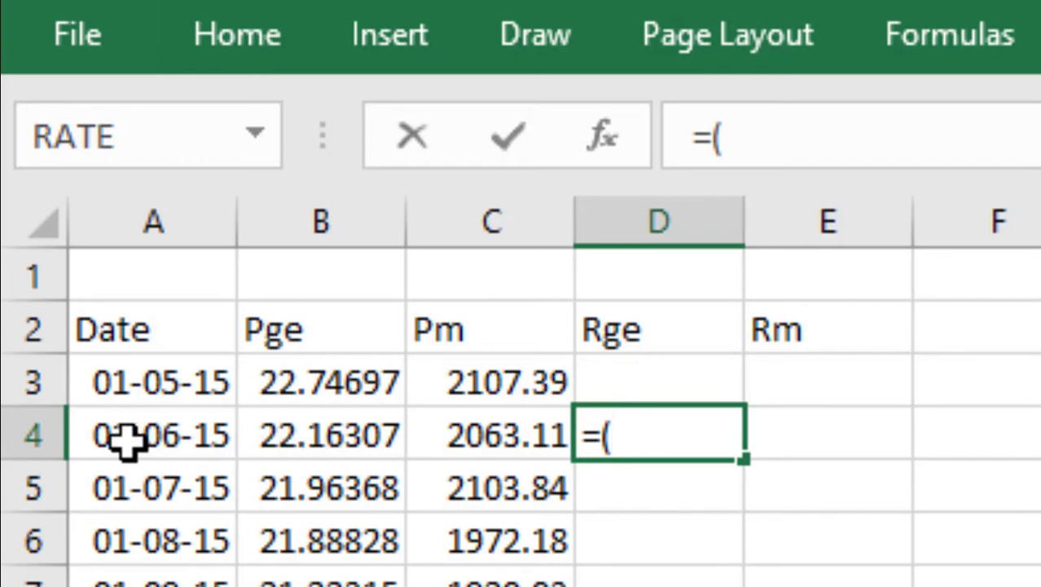
pyautogui.click(338, 442)
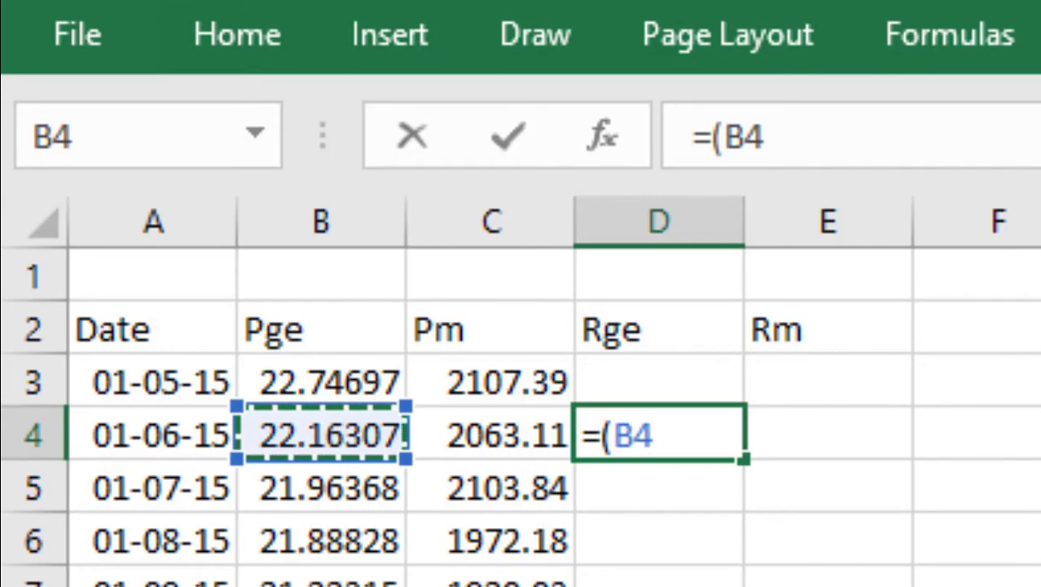
pyautogui.write('-')
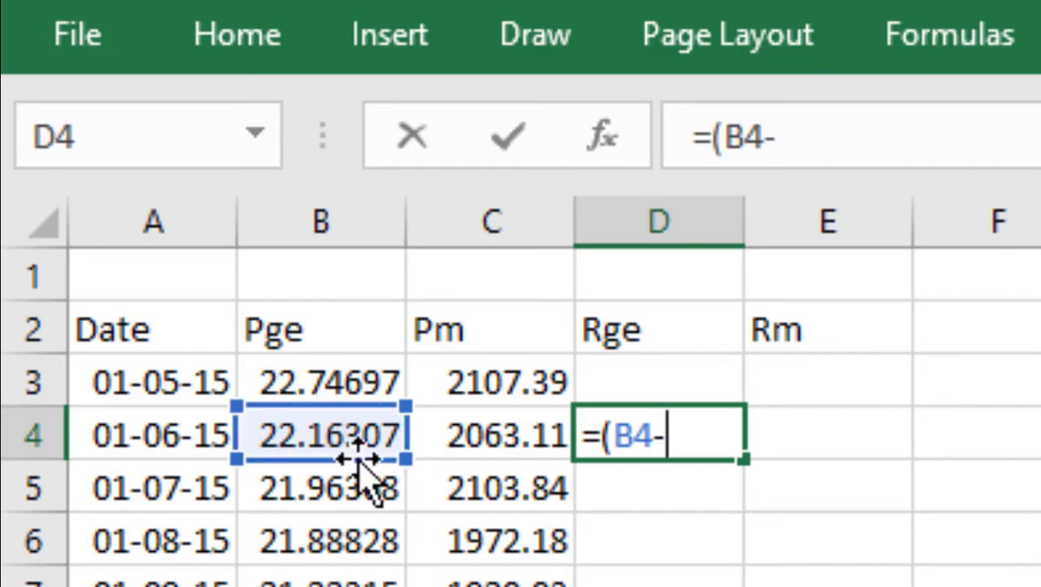
pyautogui.click(330, 382)
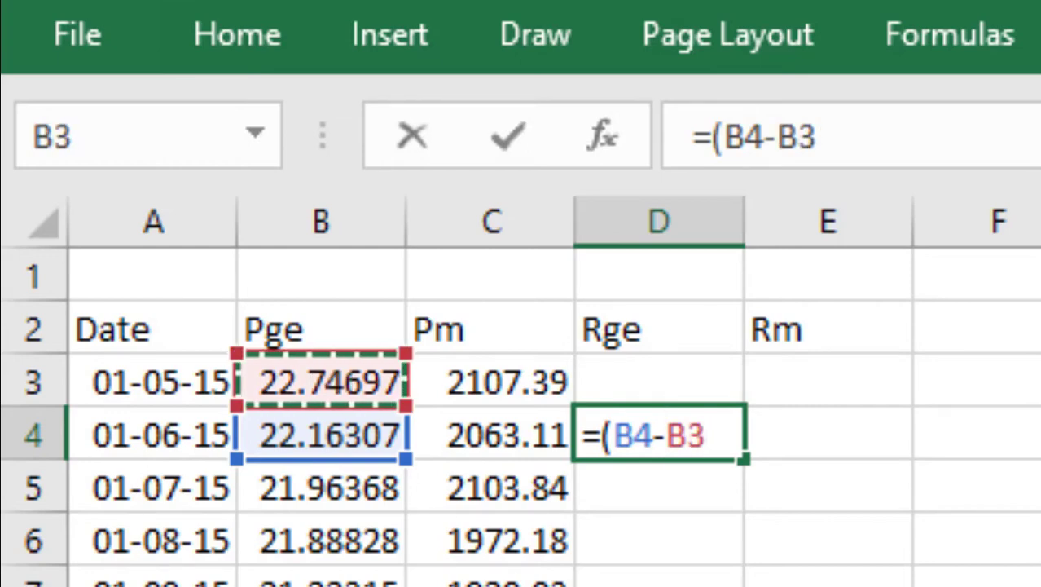
pyautogui.write(')')
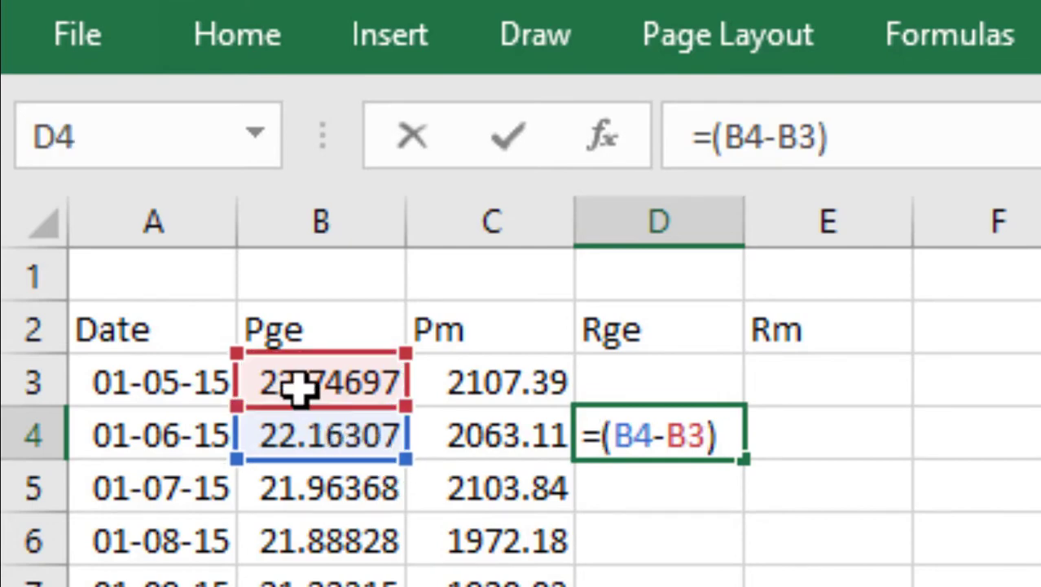
pyautogui.click(372, 401)
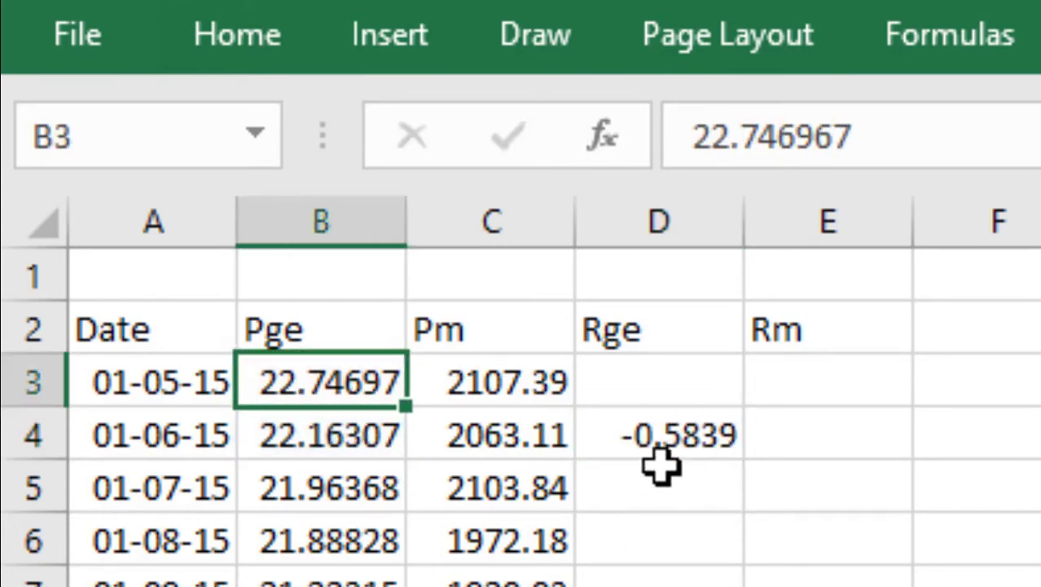
# Extend the D4 formula to =(B4-B3)/B3 so it calculates GE's monthly return
pyautogui.click(647, 439)
pyautogui.click(862, 147)
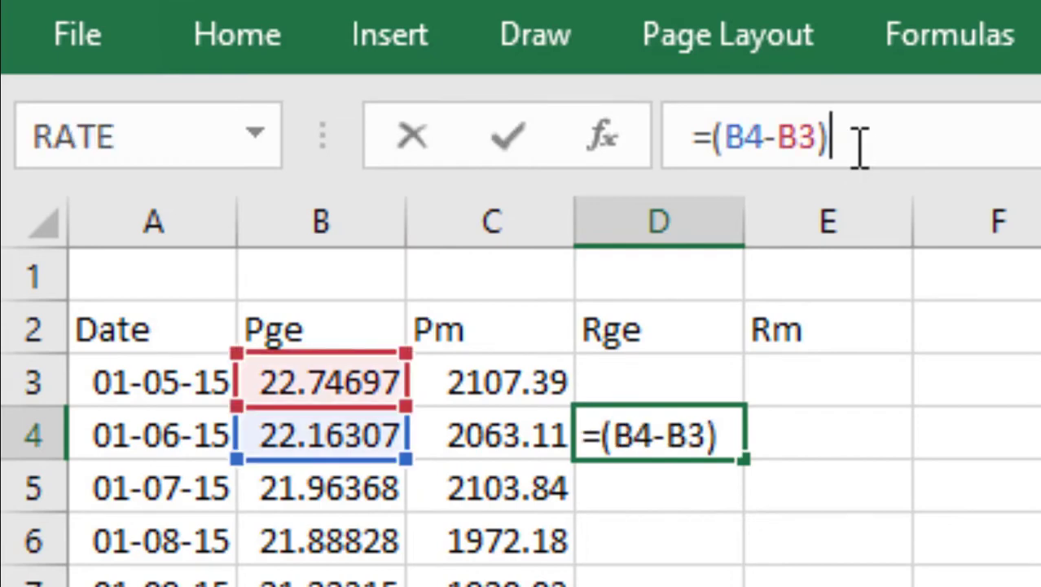
pyautogui.write('/')
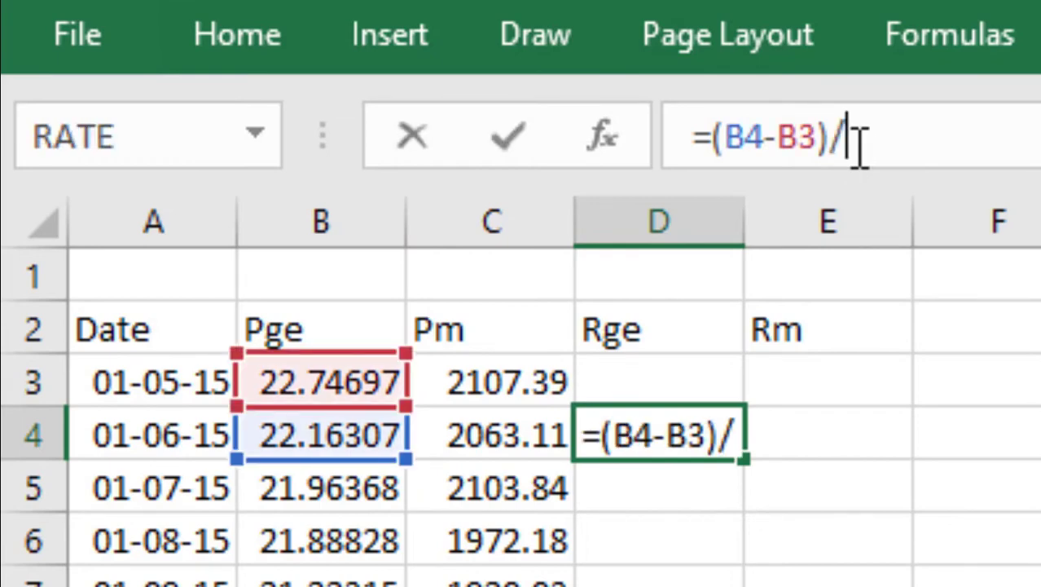
pyautogui.click(339, 379)
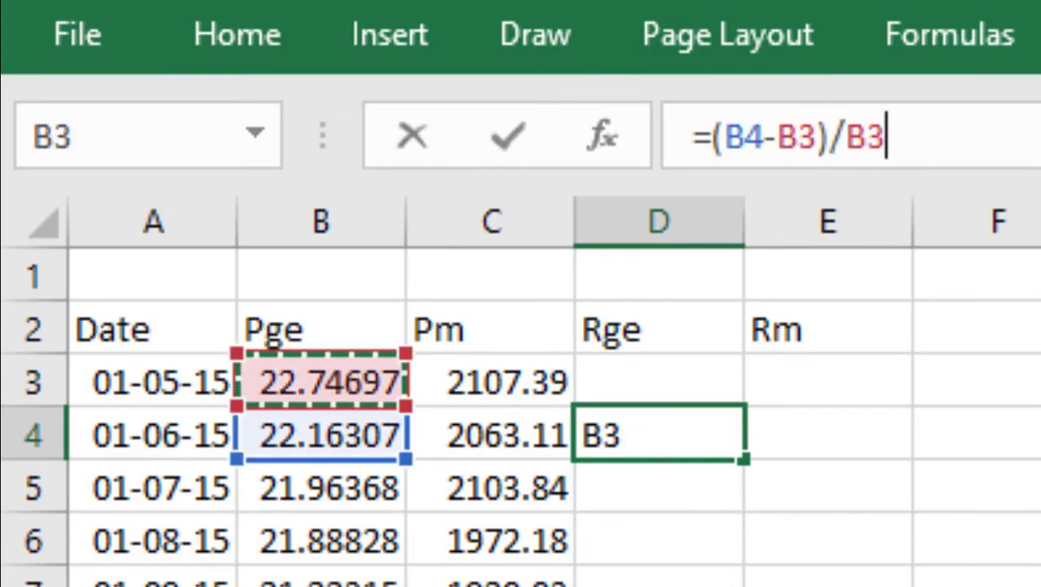
pyautogui.hotkey('ctrl', 'Return')
pyautogui.press('Return')
# Copy the return formula from D4 into E4 and check that it reads =(C4-C3)/C3
pyautogui.click(668, 434)
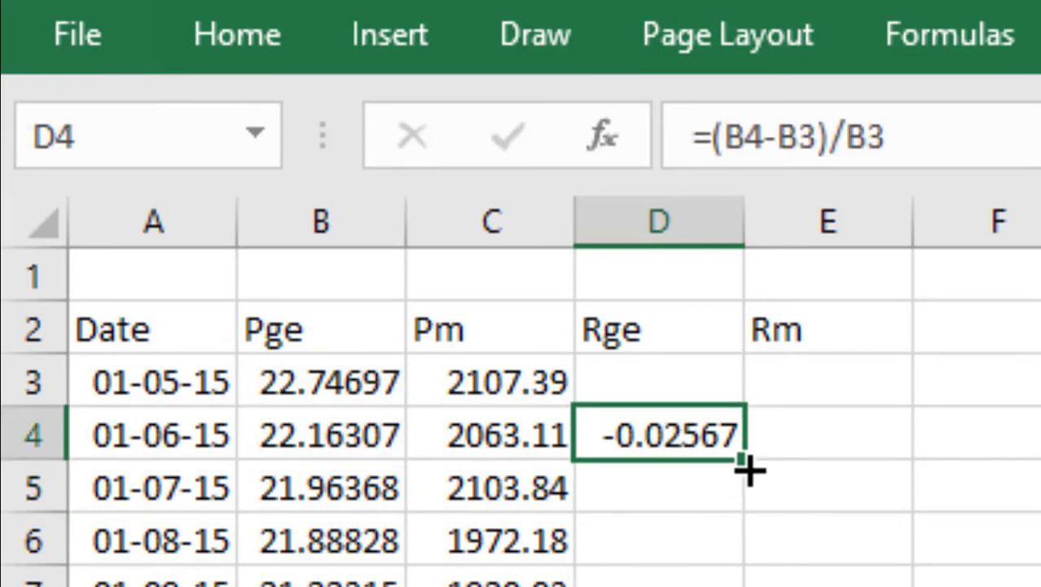
pyautogui.moveTo(768, 471); pyautogui.dragTo(917, 461)
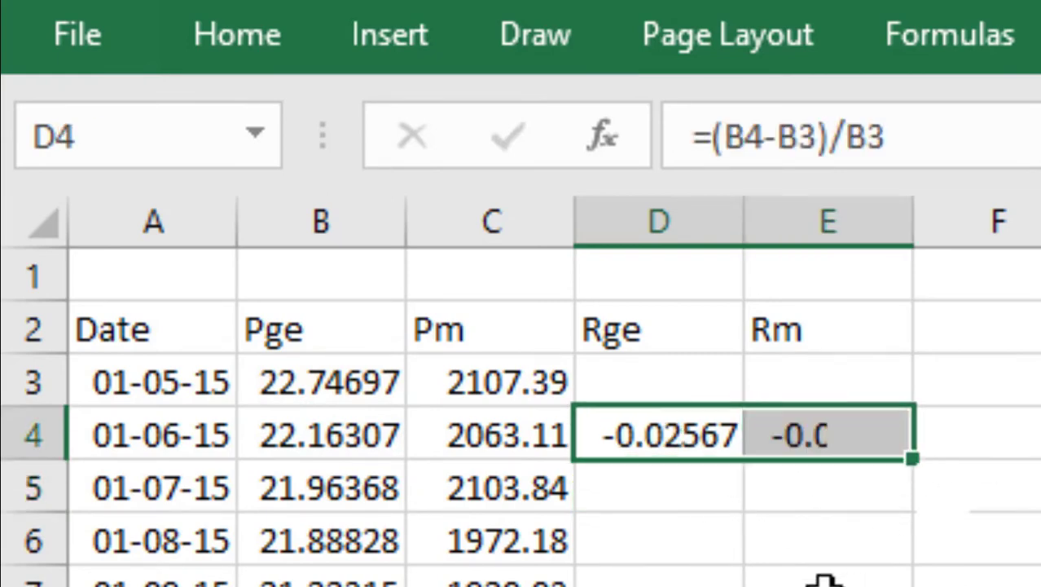
pyautogui.click(794, 434)
pyautogui.click(840, 123)
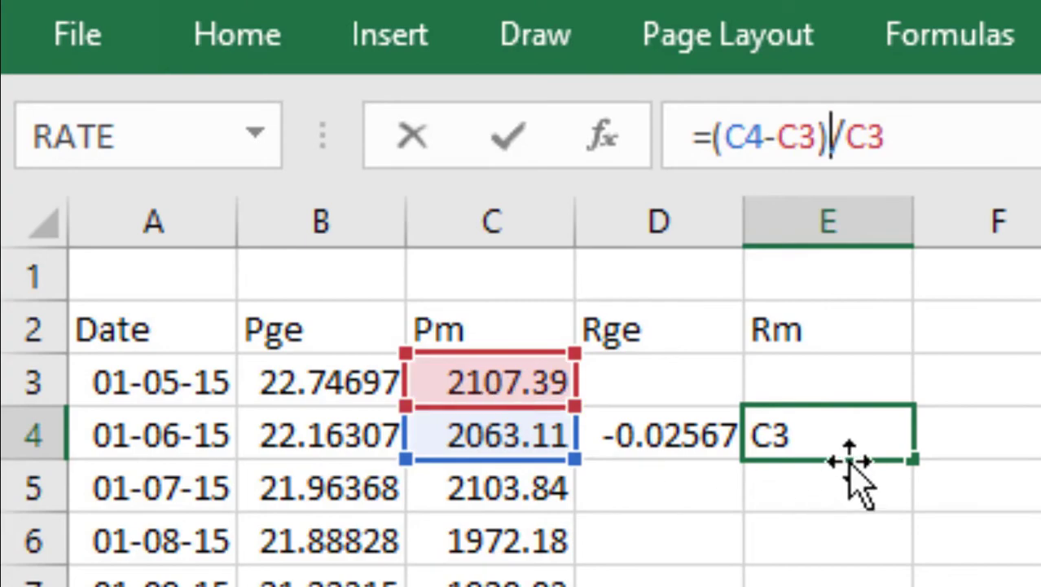
pyautogui.press('Return')
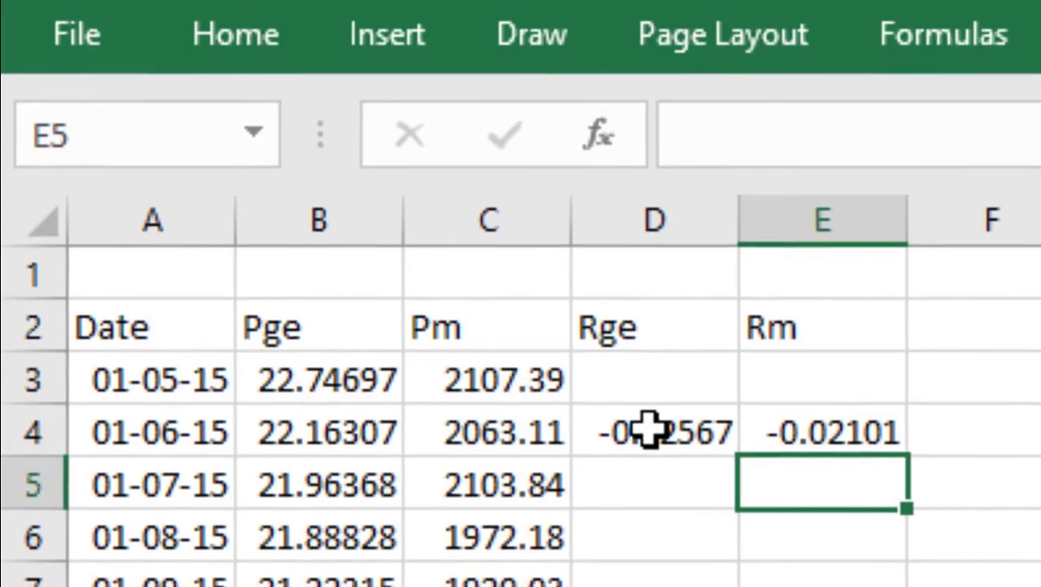
# Fill the return formulas in D4:E4 down through the last row of price data
pyautogui.click(731, 432)
pyautogui.moveTo(717, 417); pyautogui.dragTo(782, 418)
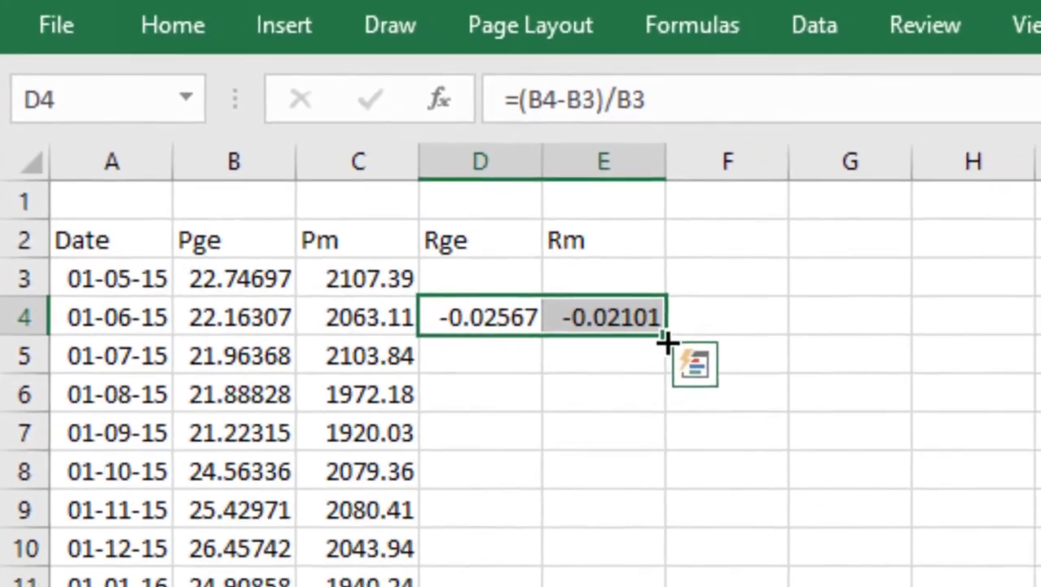
pyautogui.doubleClick(880, 444)
pyautogui.scroll(-20, 563, 583)
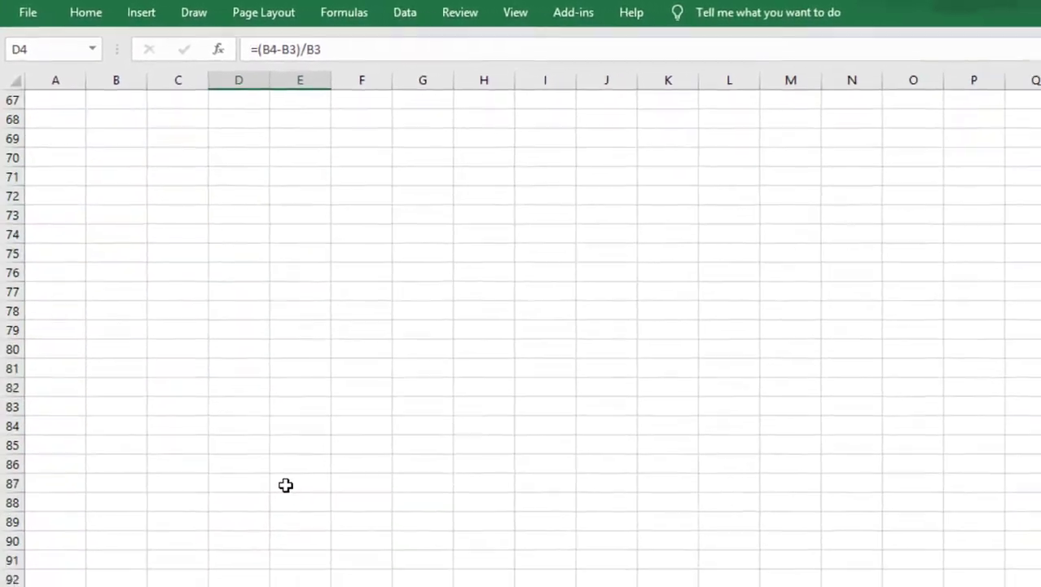
# Enter the label Beta in G4, beside the return columns
pyautogui.scroll(6, 479, 583)
pyautogui.scroll(16, 259, 441)
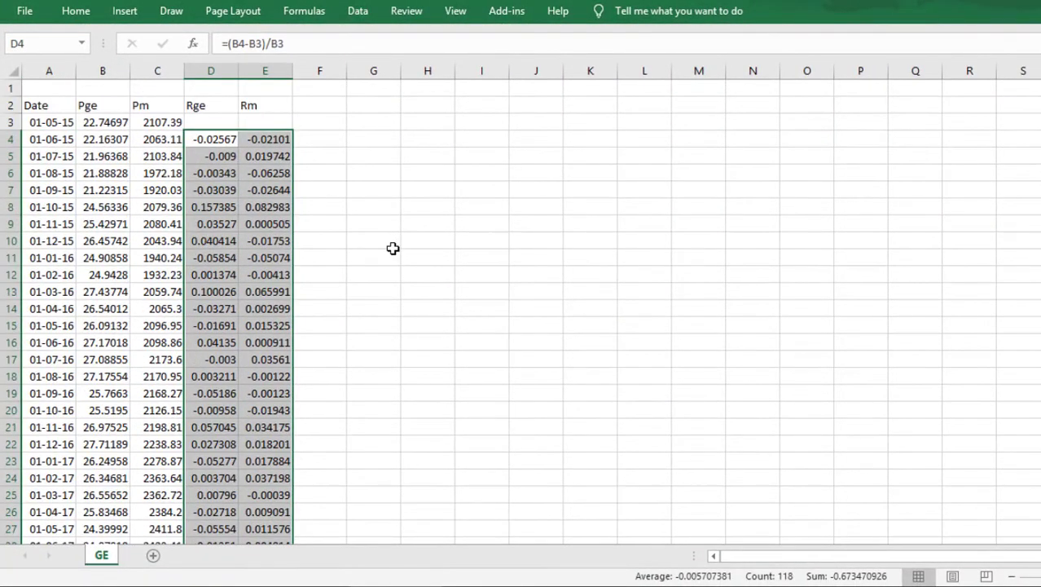
pyautogui.click(371, 135)
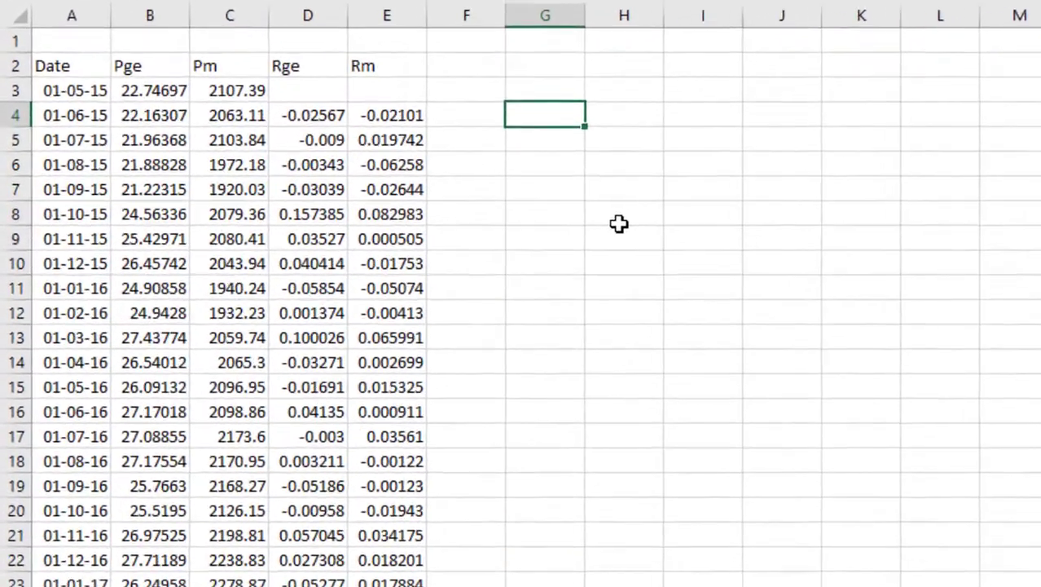
pyautogui.write('Bet')
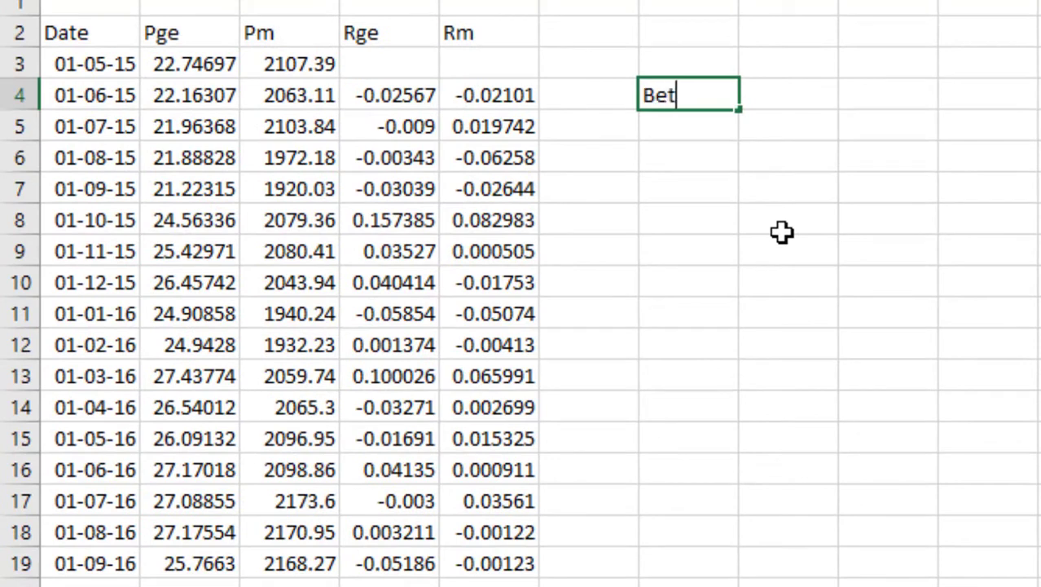
pyautogui.write('a')
pyautogui.press('Tab')
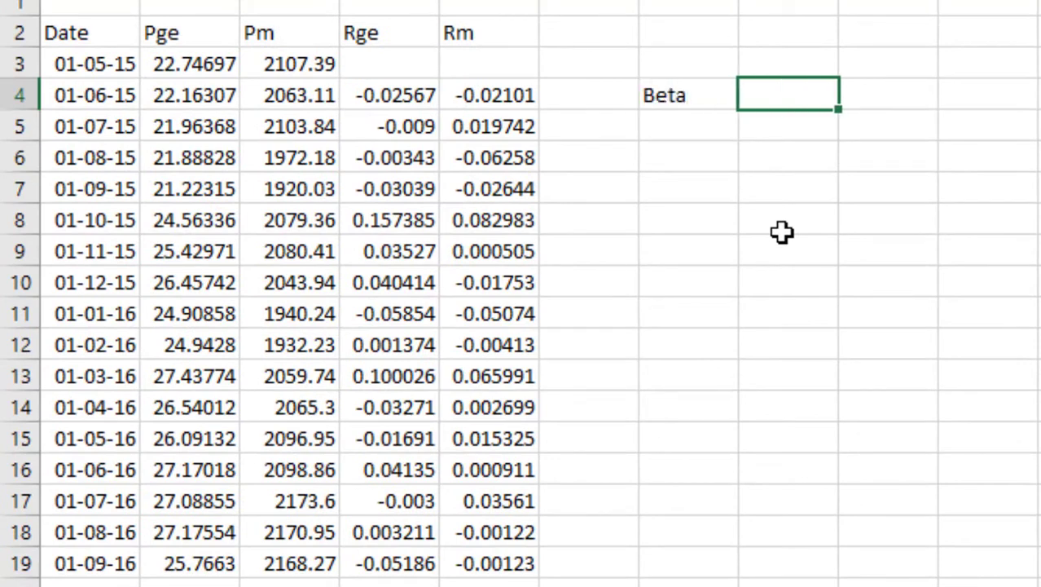
# Start a SLOPE formula in H4 with GE's returns D4:D62 as the known y values
pyautogui.write('=slope')
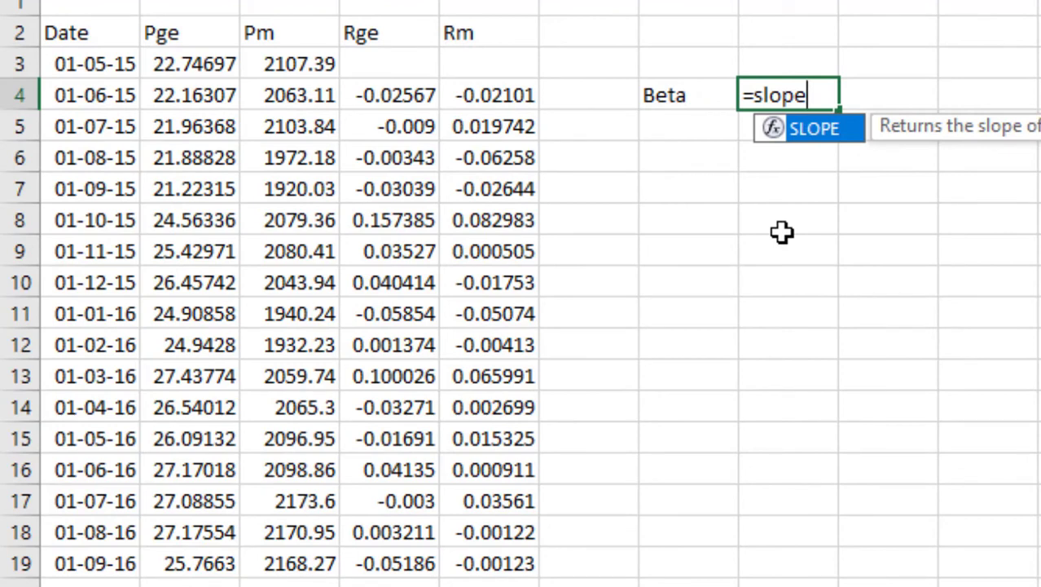
pyautogui.write('(')
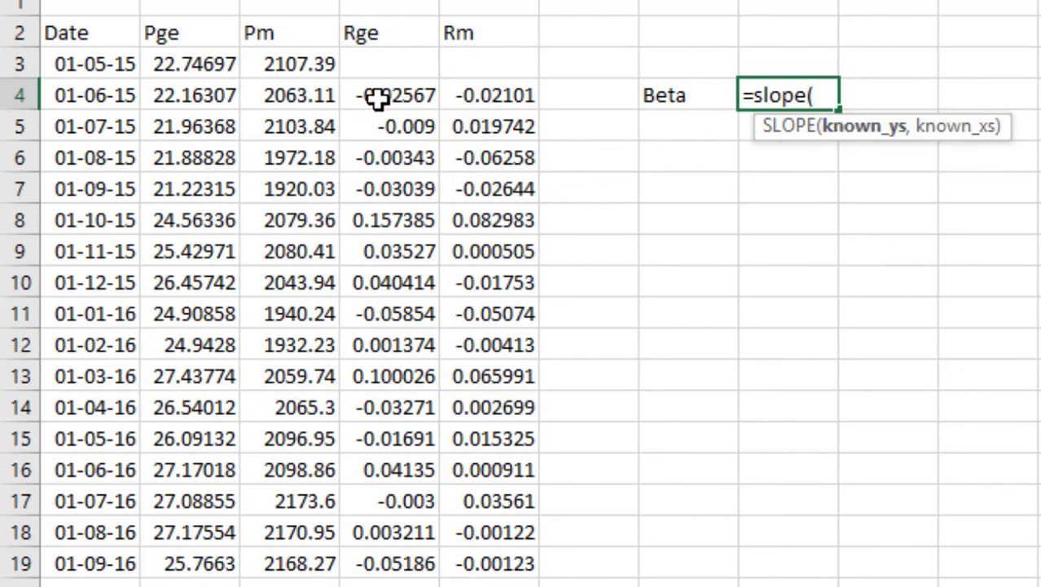
pyautogui.moveTo(378, 96); pyautogui.dragTo(287, 542)
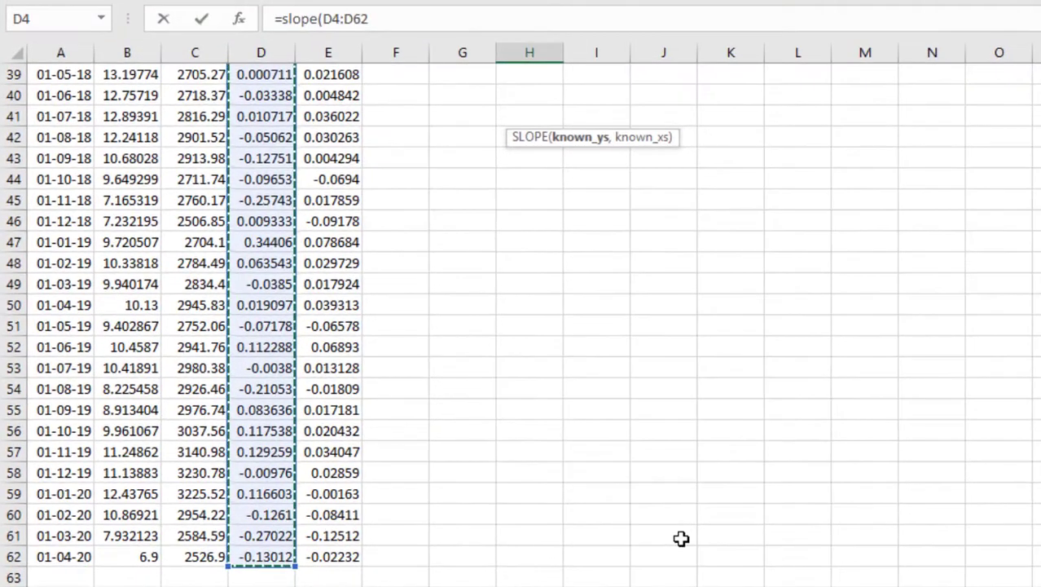
pyautogui.write(',')
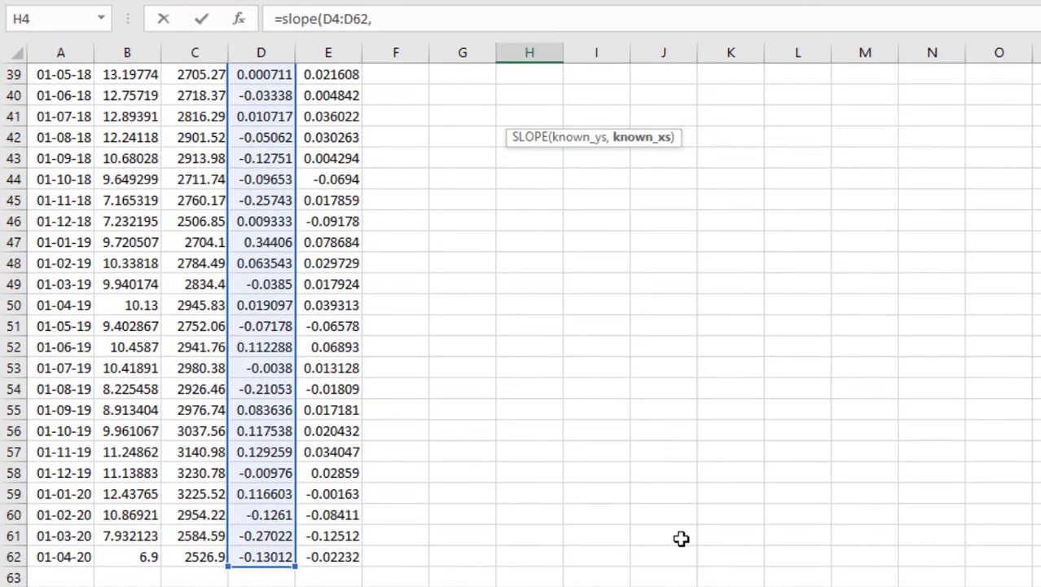
# Complete the H4 formula as =SLOPE(D4:D62,E4:E62) using the market returns as known x values, and select the beta label and result in G4:H4
pyautogui.scroll(7, 326, 326)
pyautogui.scroll(6, 327, 326)
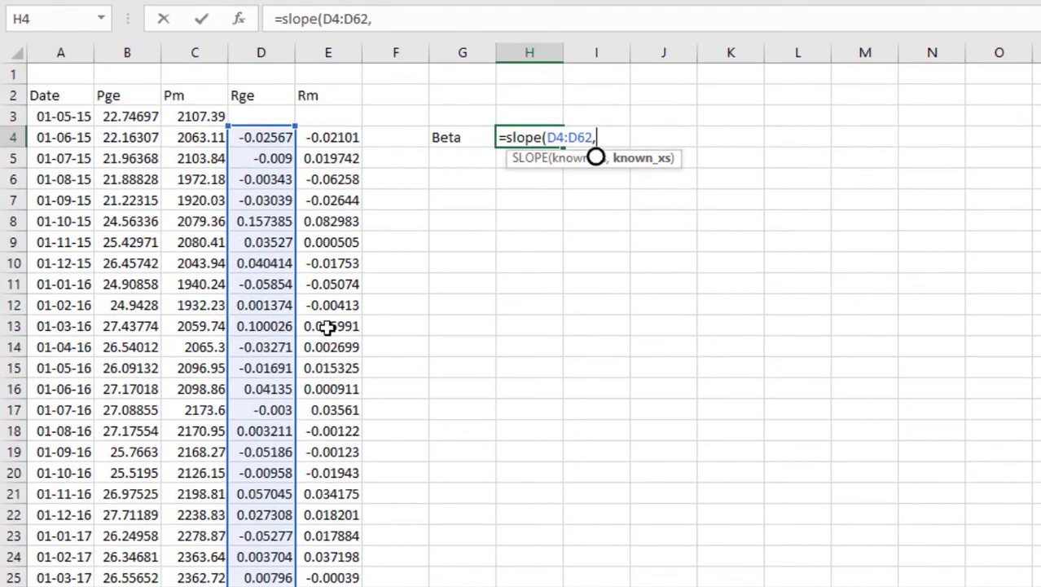
pyautogui.moveTo(323, 138); pyautogui.dragTo(324, 581)
pyautogui.scroll(5, 434, 530)
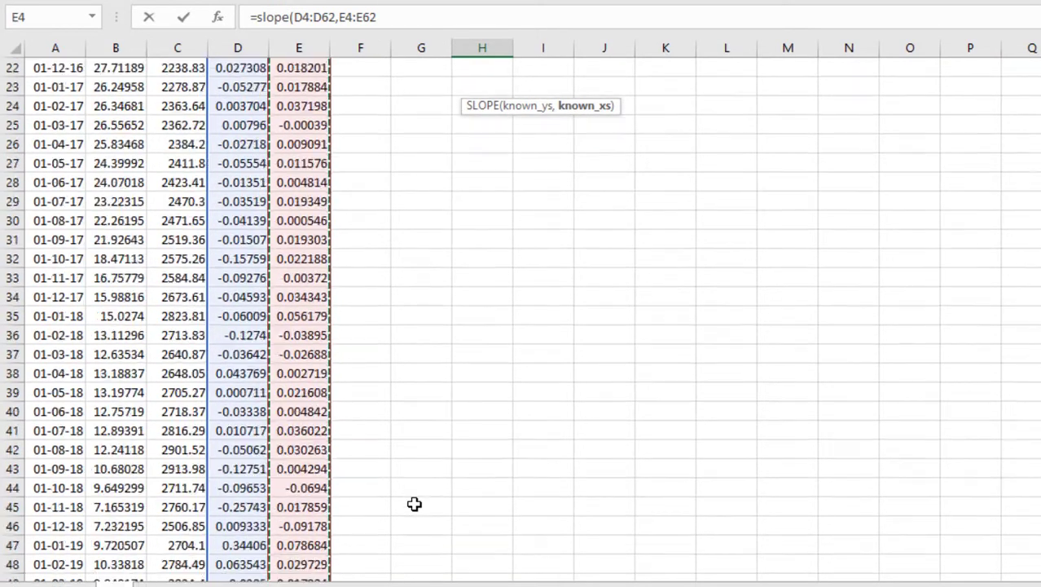
pyautogui.scroll(7, 414, 503)
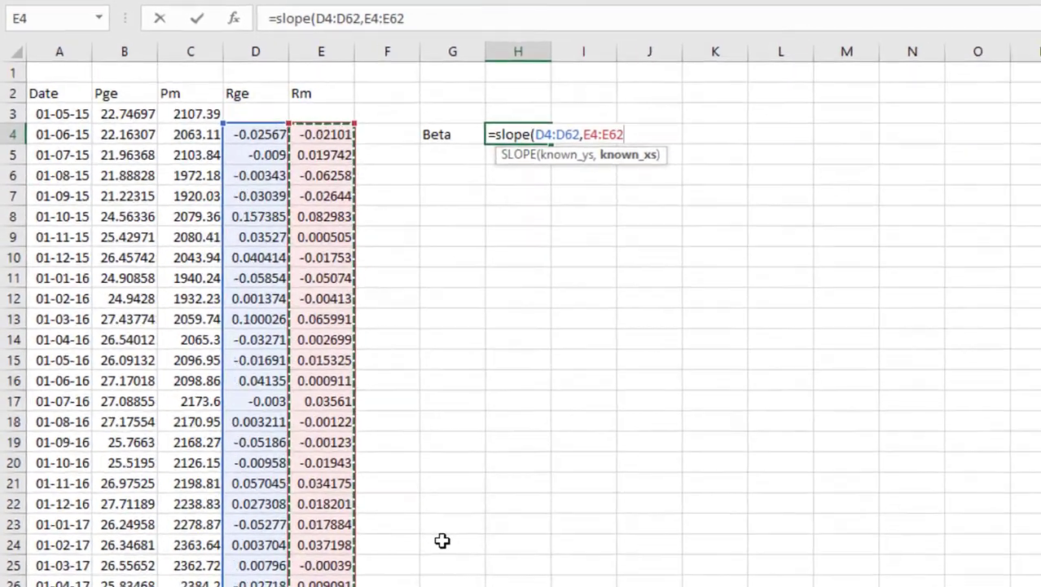
pyautogui.write(')')
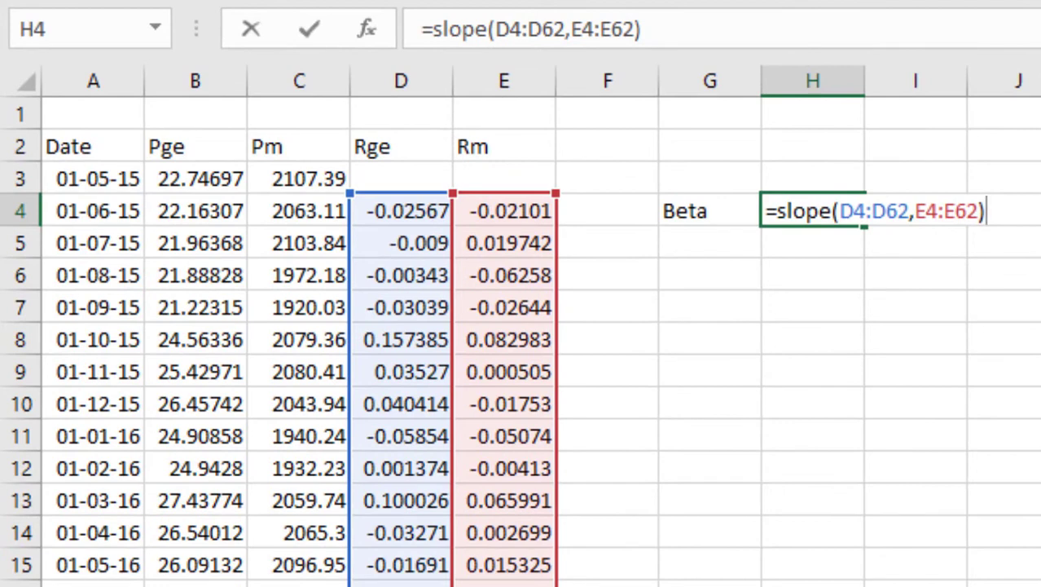
pyautogui.press('Return')
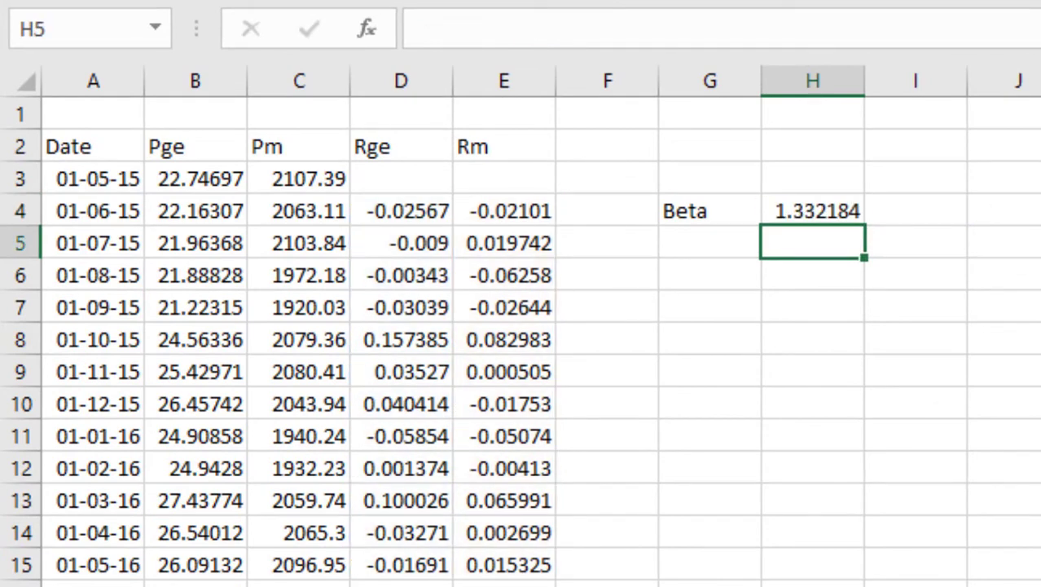
pyautogui.click(800, 209)
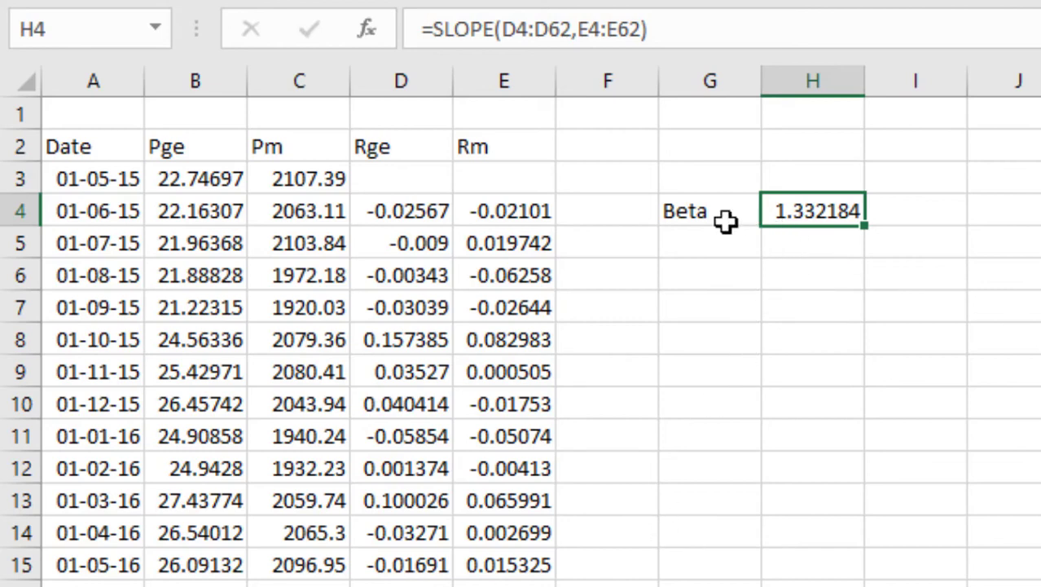
pyautogui.moveTo(715, 210); pyautogui.dragTo(812, 211)
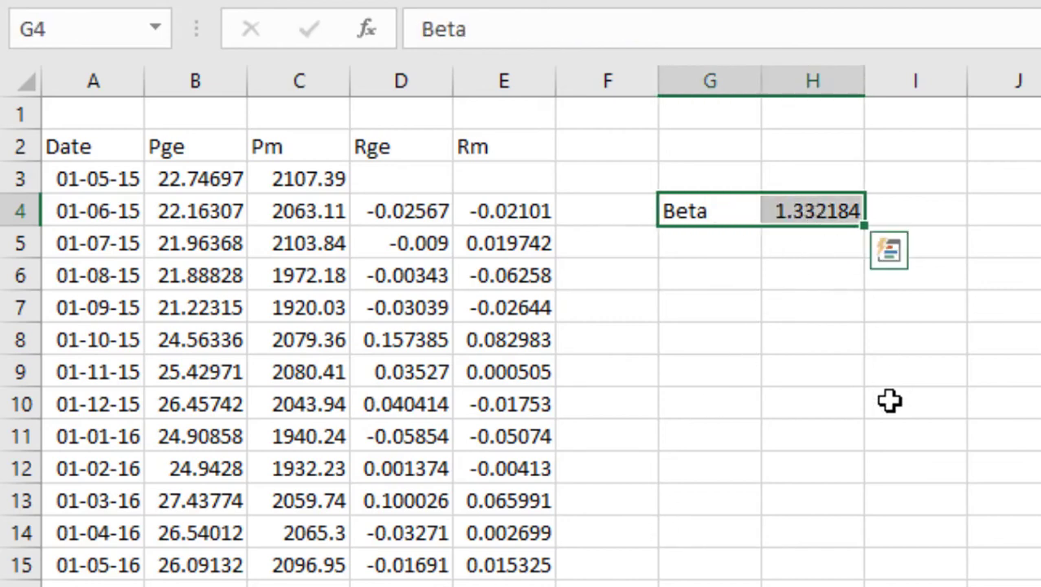